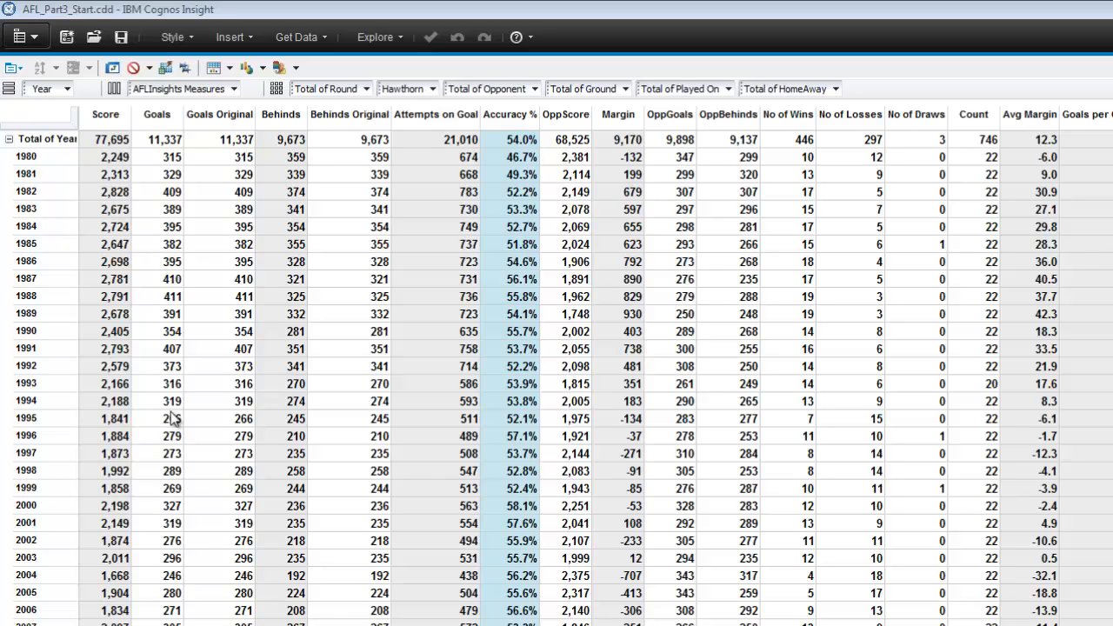
Step: Save a copy of the workspace under the file name AFL_Part3_wip.cdd
{"action": "left_click", "coordinate": [33, 40]}
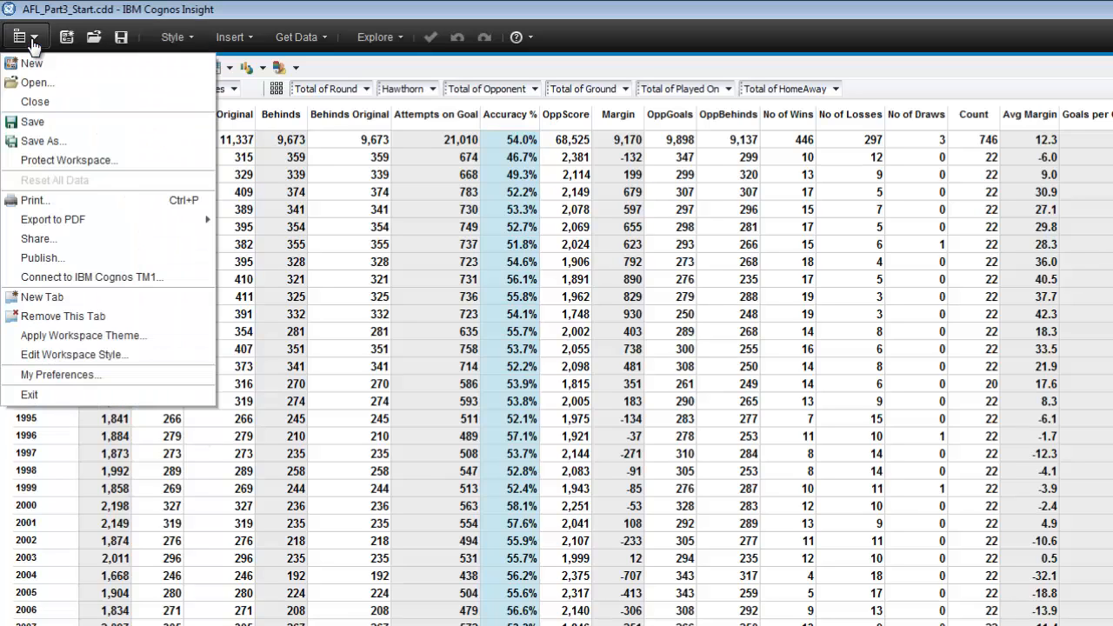
{"action": "left_click", "coordinate": [43, 141]}
{"action": "type", "text": "AFL_Part3_wip.cdd"}
{"action": "key", "text": "Return"}
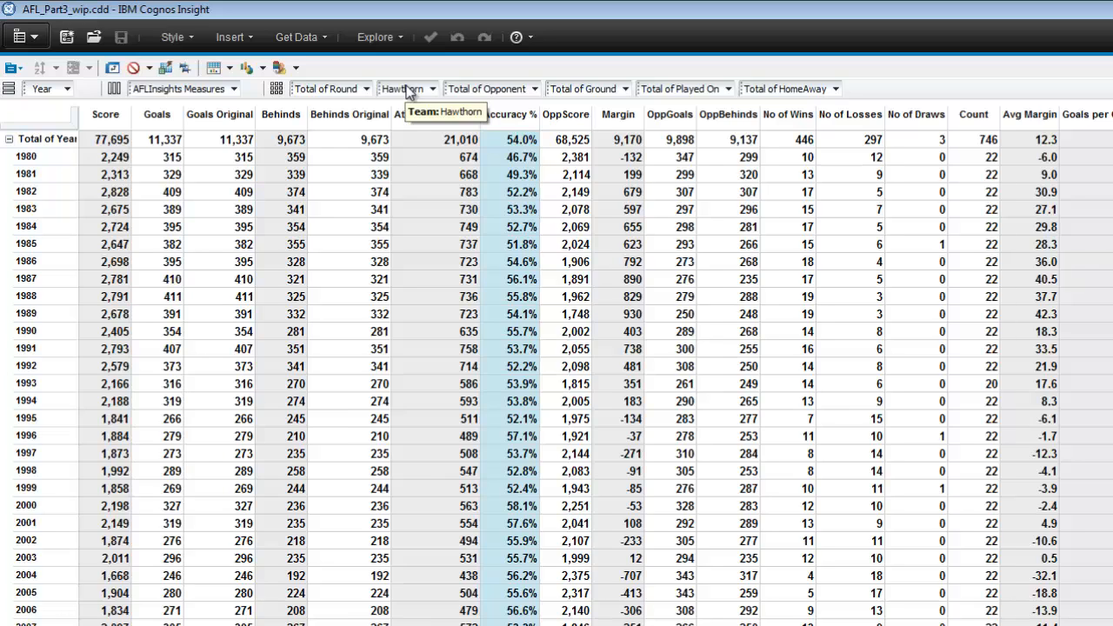
Step: Show the workspace's data content, create a new dimension in the AFLInsights cube and name it Scenario
{"action": "left_click", "coordinate": [231, 38]}
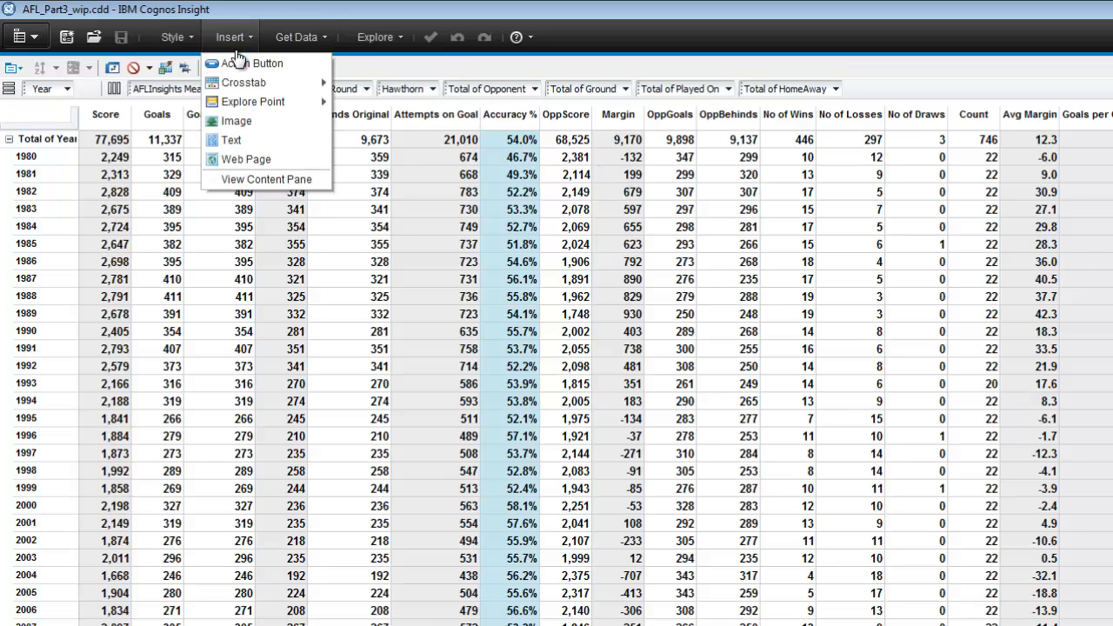
{"action": "left_click", "coordinate": [231, 180]}
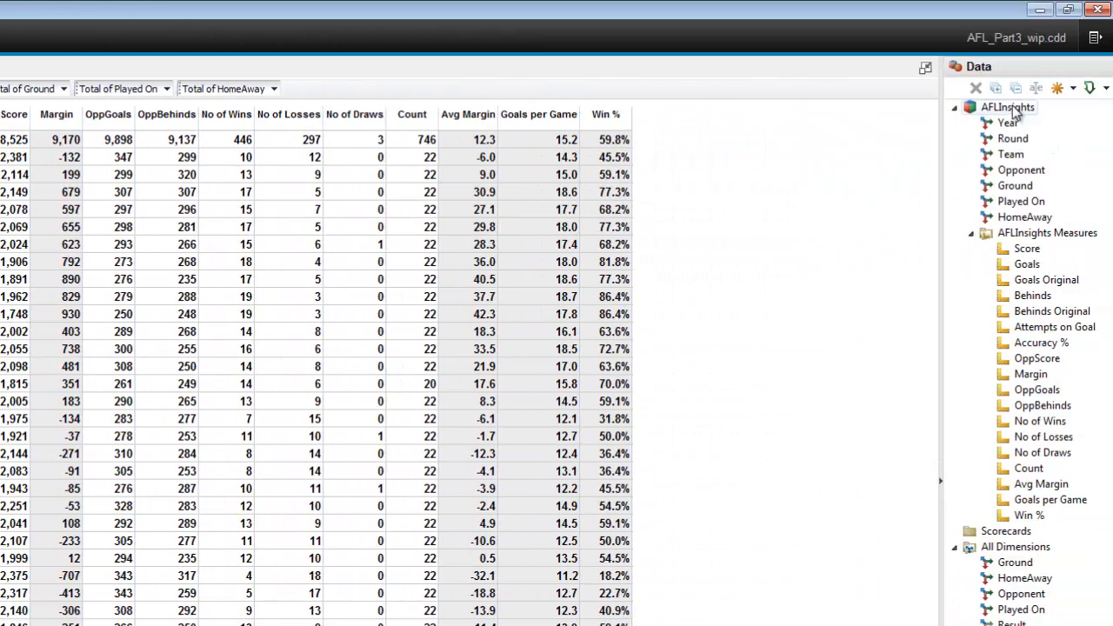
{"action": "left_click", "coordinate": [1009, 107]}
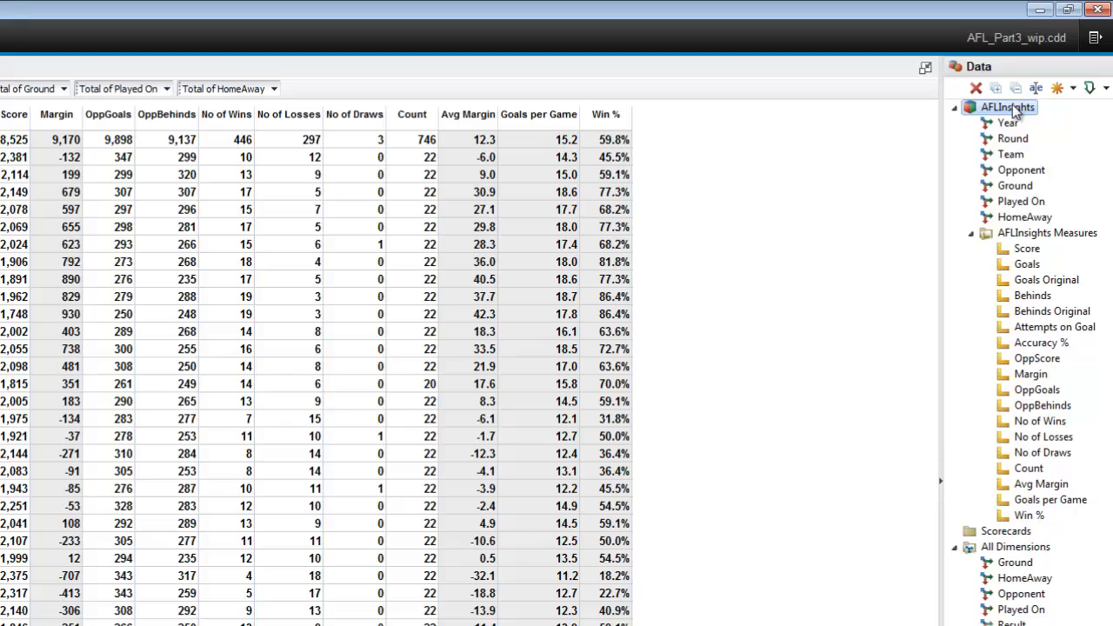
{"action": "right_click", "coordinate": [1013, 107]}
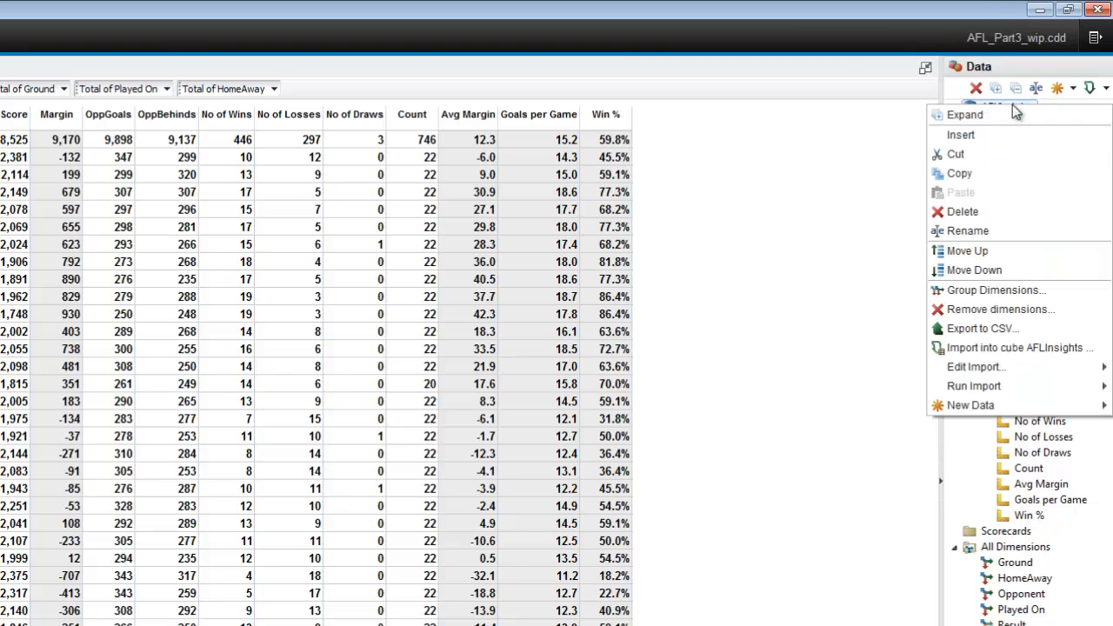
{"action": "mouse_move", "coordinate": [975, 405]}
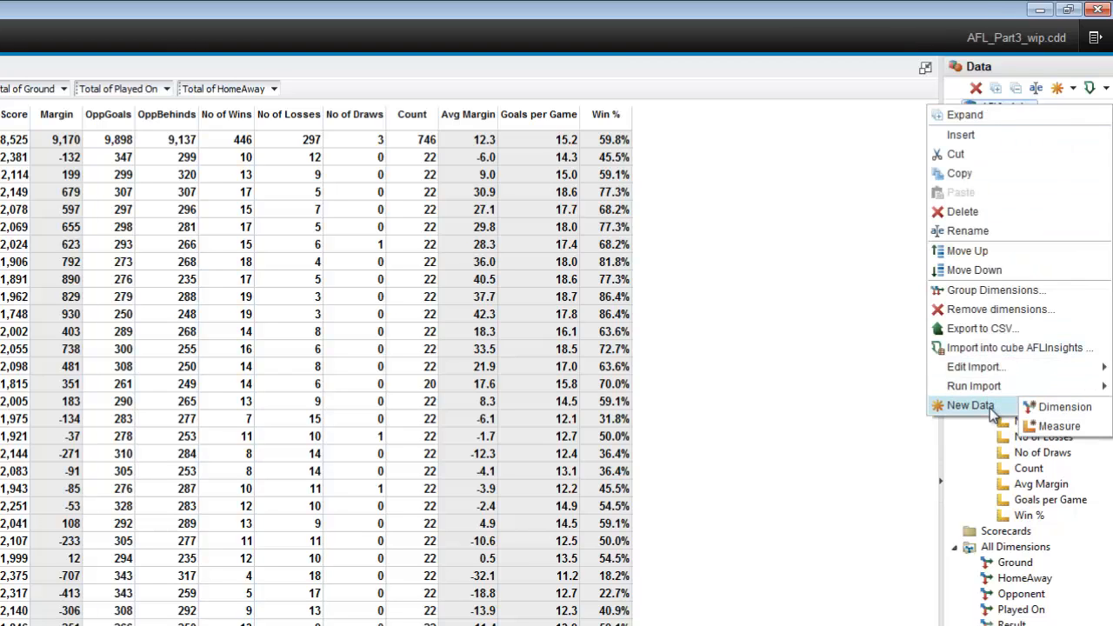
{"action": "left_click", "coordinate": [1048, 416]}
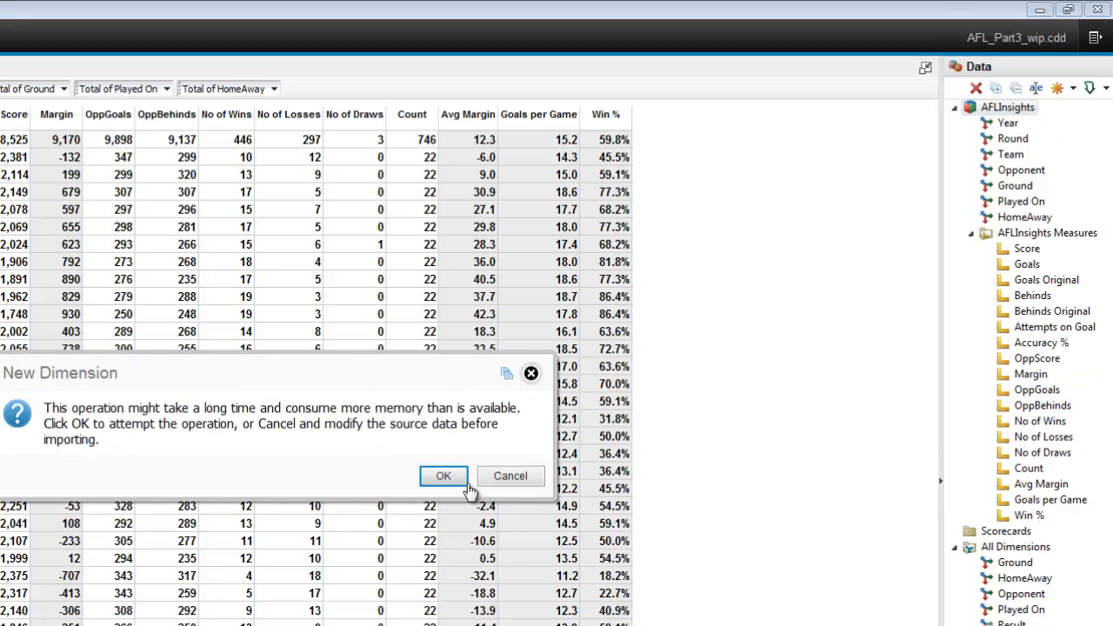
{"action": "left_click", "coordinate": [443, 476]}
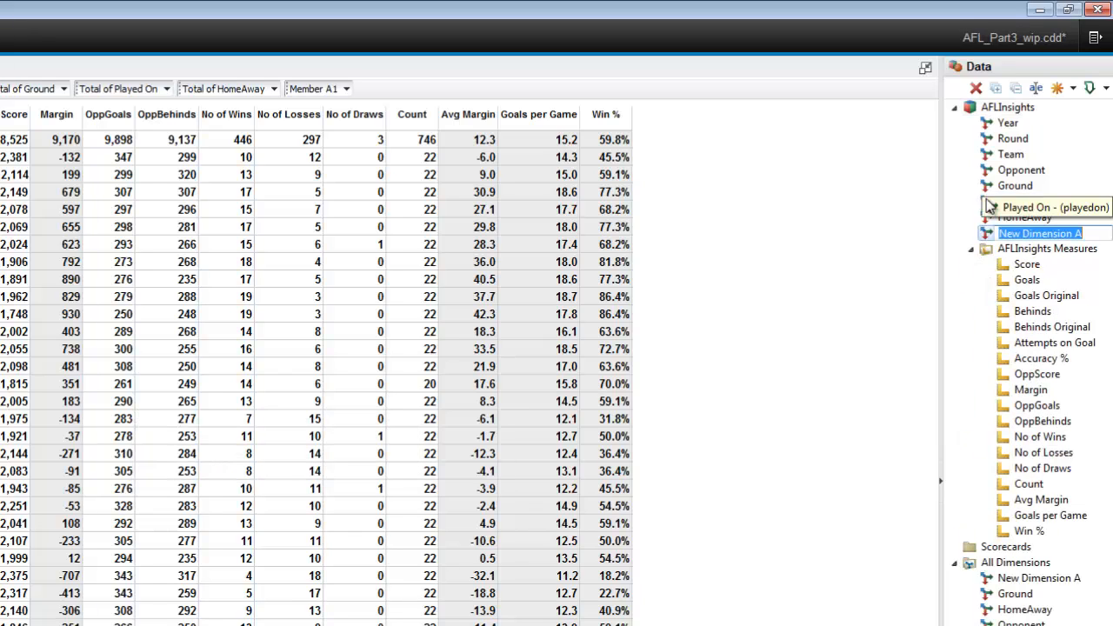
{"action": "type", "text": "Sce"}
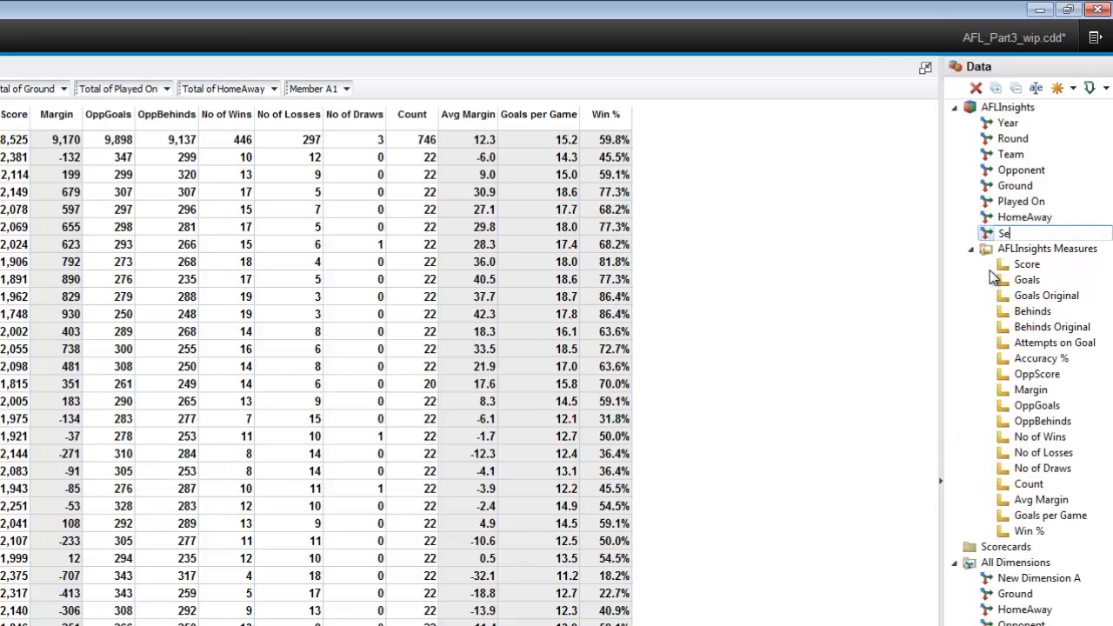
{"action": "type", "text": "nario"}
{"action": "key", "text": "Return"}
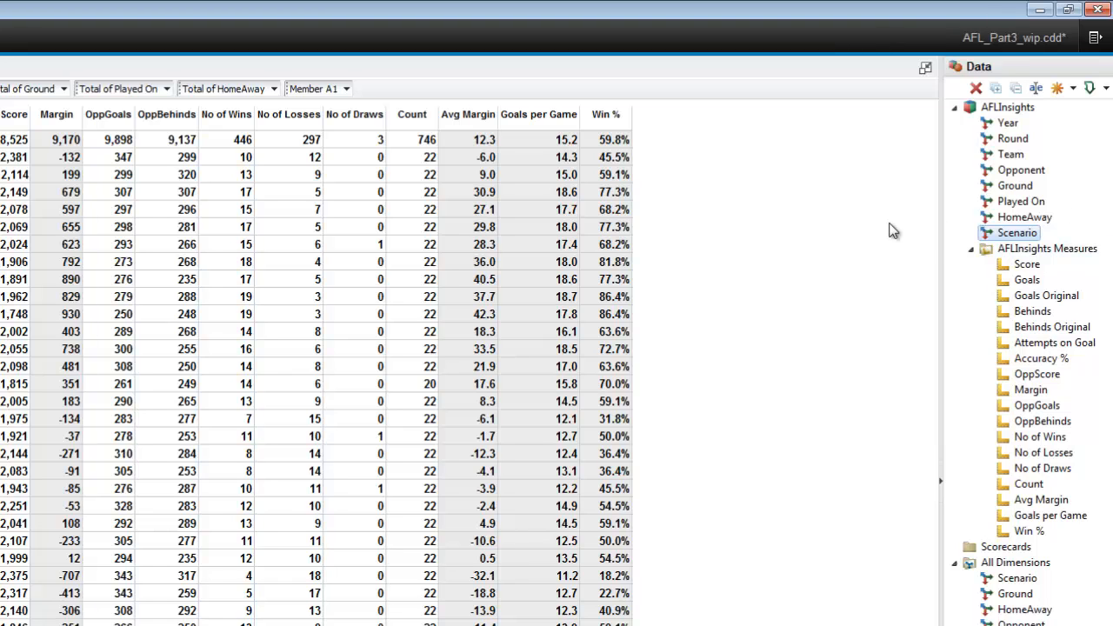
Step: Open the Scenario dimension for editing and rename its member Member A1 to Actual
{"action": "right_click", "coordinate": [1005, 237]}
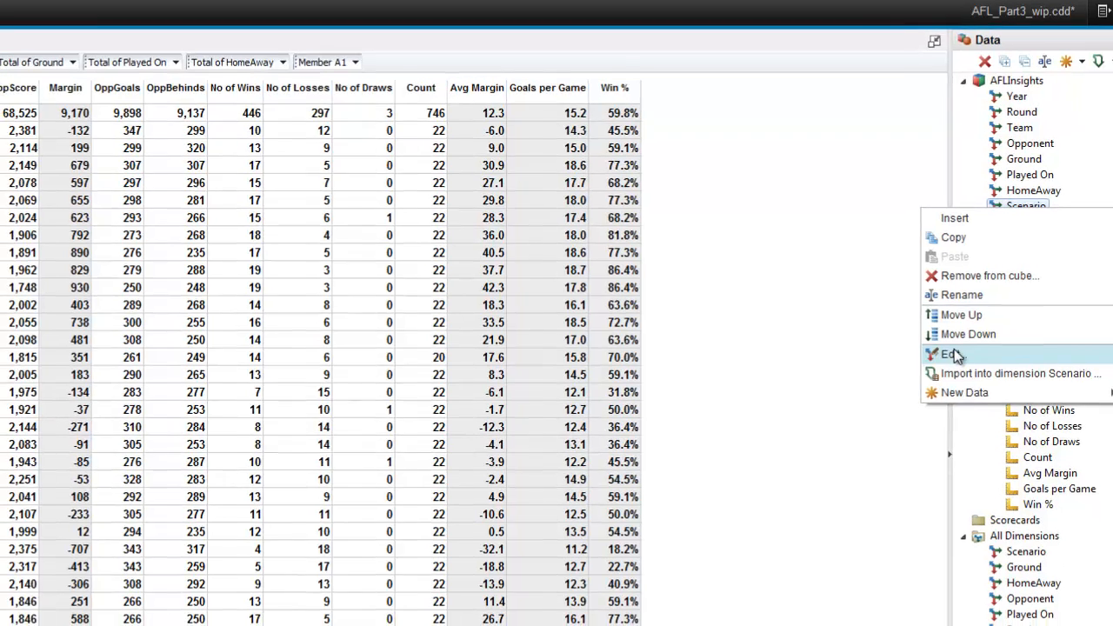
{"action": "left_click", "coordinate": [952, 366]}
{"action": "left_click", "coordinate": [207, 385]}
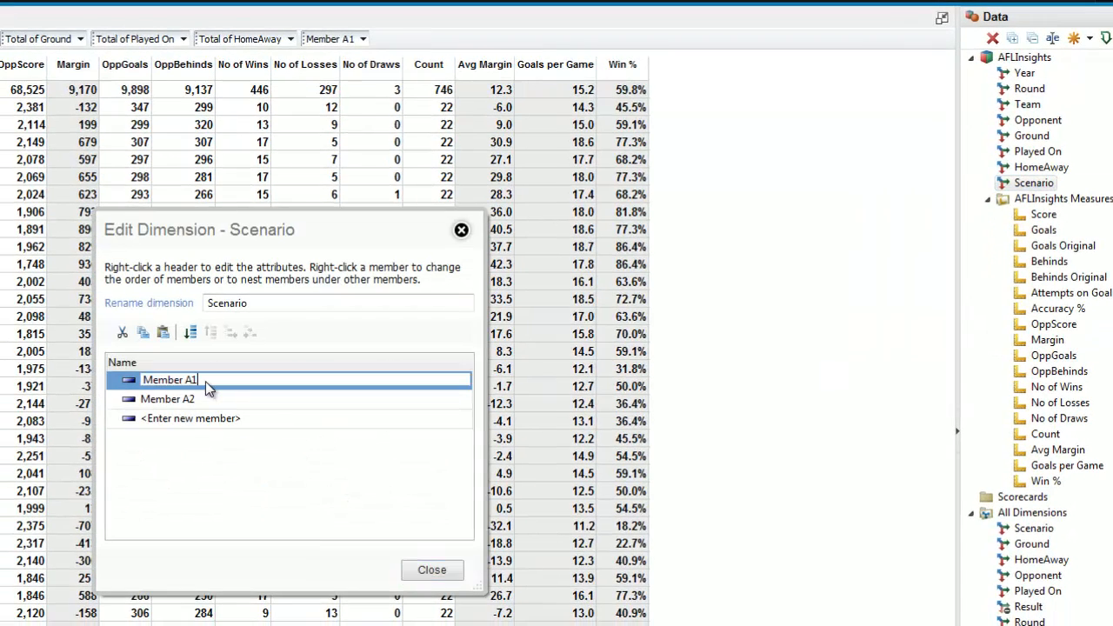
{"action": "left_click_drag", "start_coordinate": [207, 384], "coordinate": [130, 398]}
{"action": "type", "text": "A"}
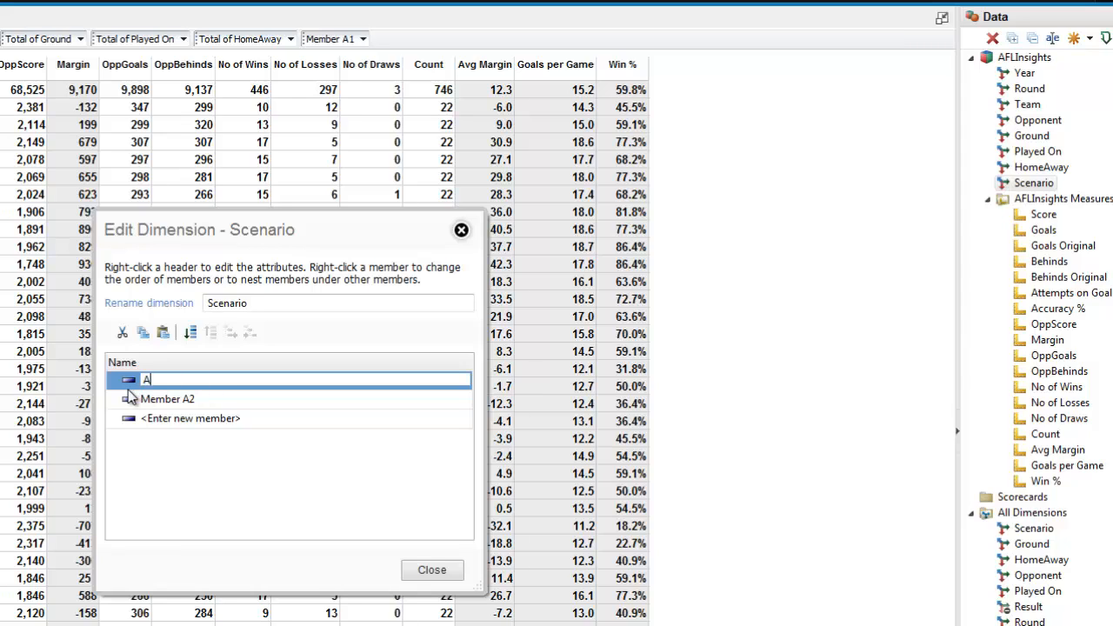
{"action": "type", "text": "ctual"}
Step: Delete Member A2 from the Scenario dimension and close the dimension editor
{"action": "left_click", "coordinate": [130, 398]}
{"action": "right_click", "coordinate": [153, 402]}
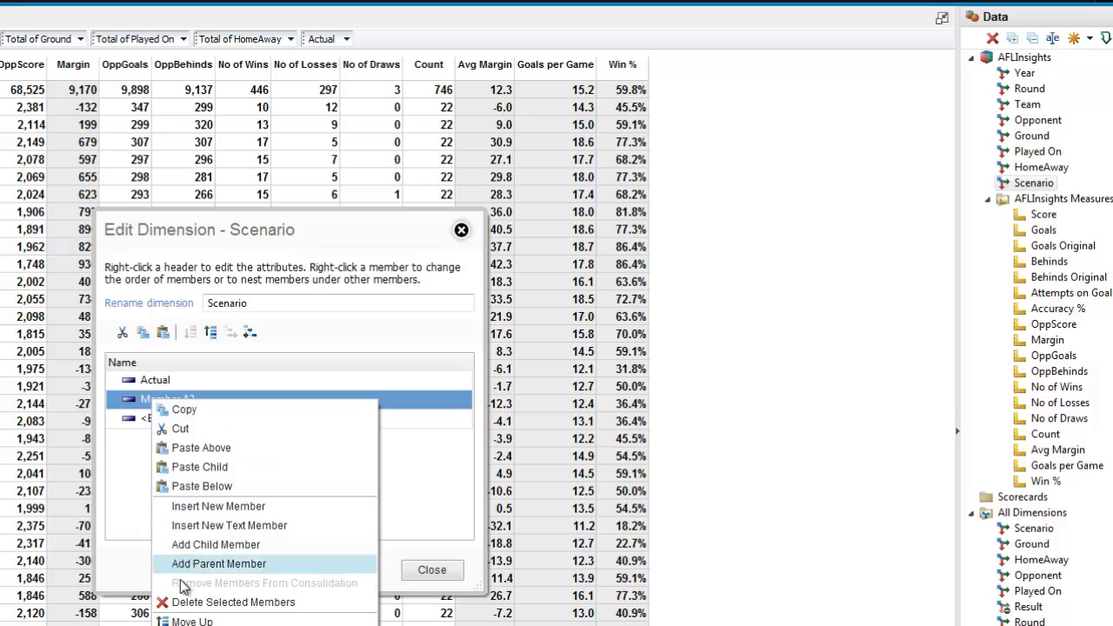
{"action": "left_click", "coordinate": [186, 608]}
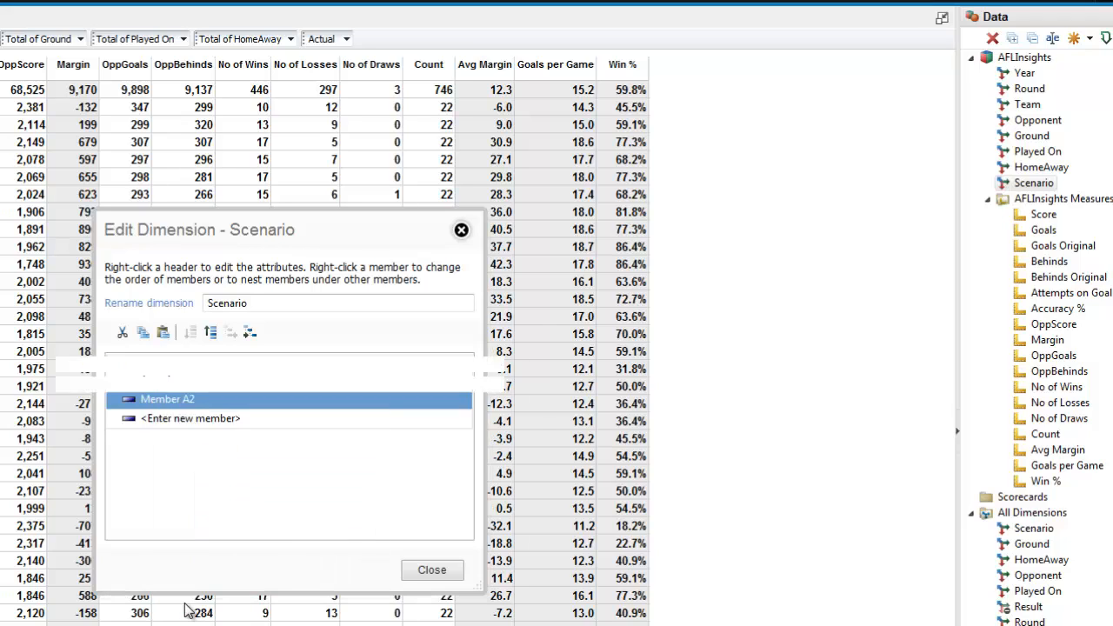
{"action": "left_click", "coordinate": [456, 424]}
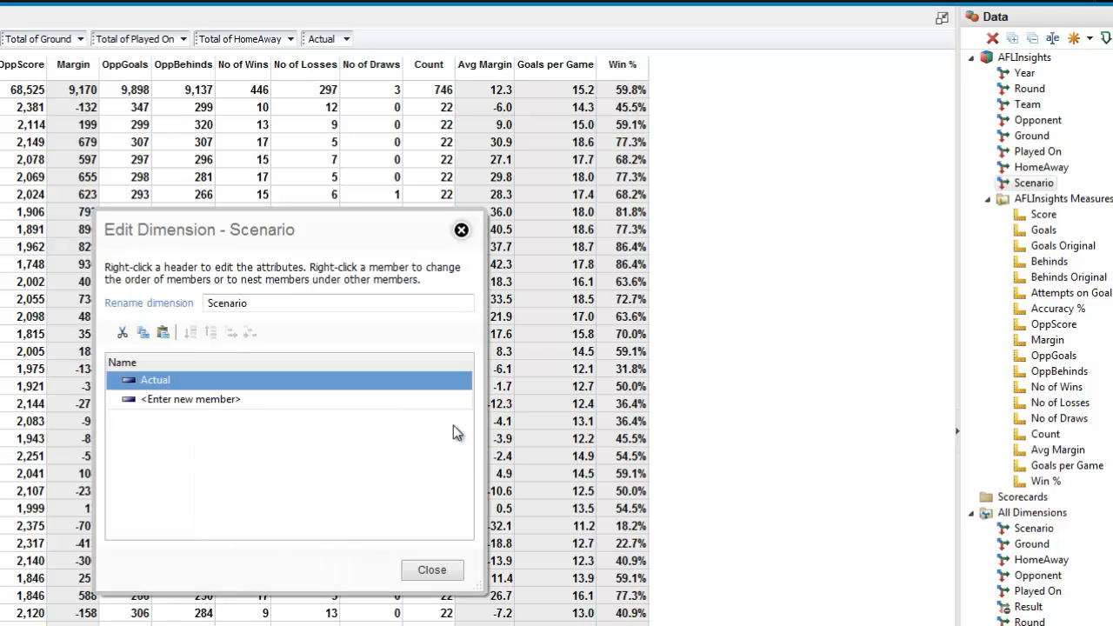
{"action": "left_click", "coordinate": [432, 571]}
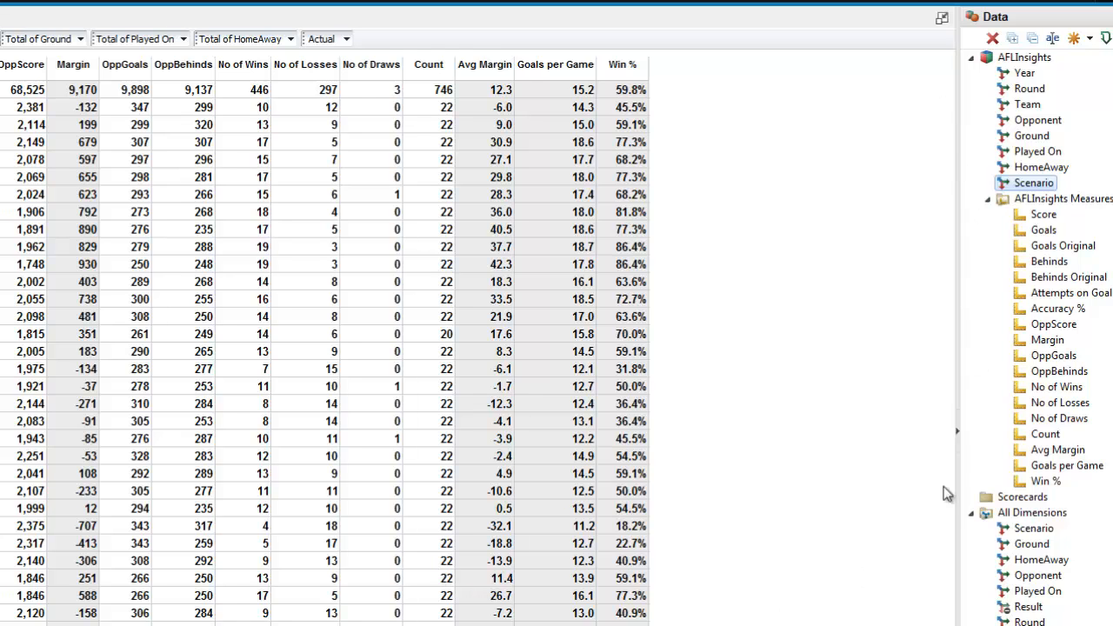
Step: Collapse the data content and move the Scenario dimension onto the crosstab rows in place of Year
{"action": "left_click", "coordinate": [959, 443]}
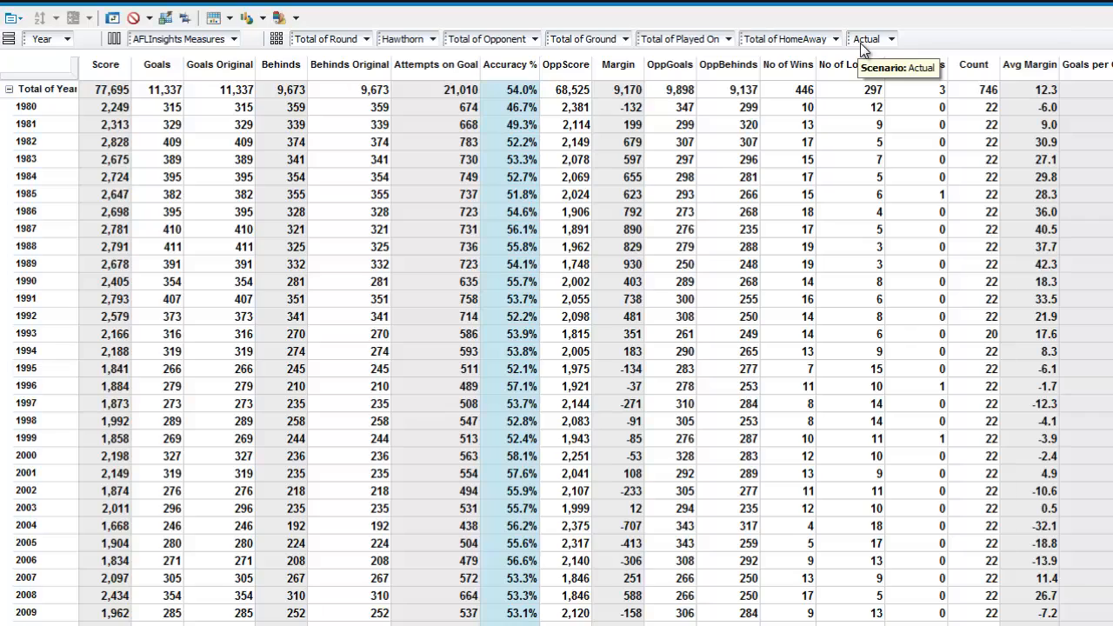
{"action": "left_click_drag", "start_coordinate": [864, 48], "coordinate": [41, 135]}
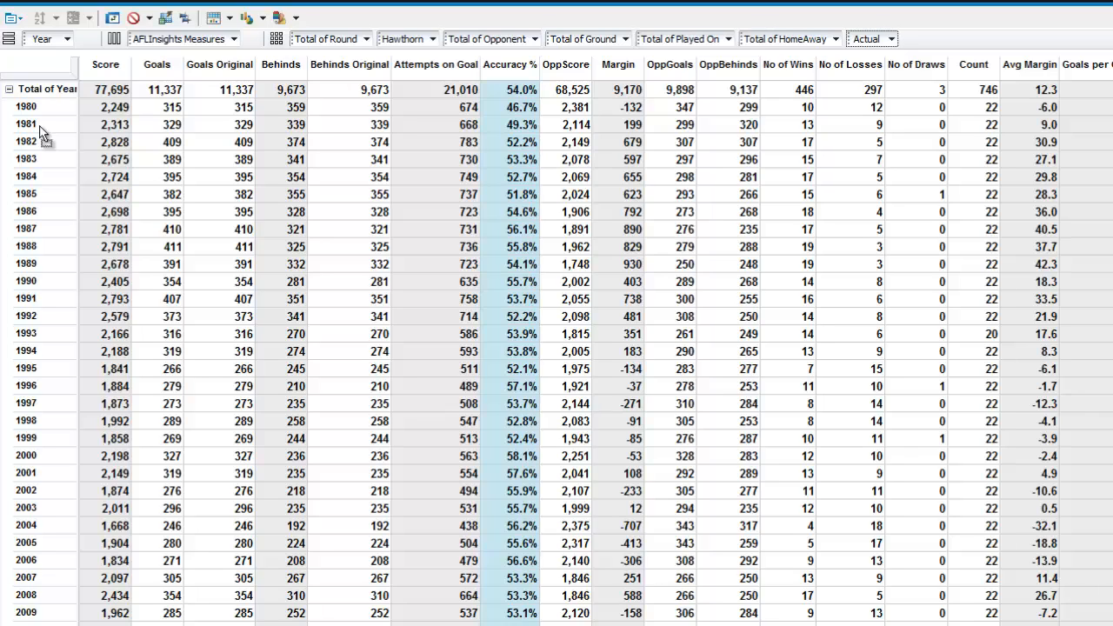
{"action": "left_click_drag", "start_coordinate": [41, 133], "coordinate": [44, 133]}
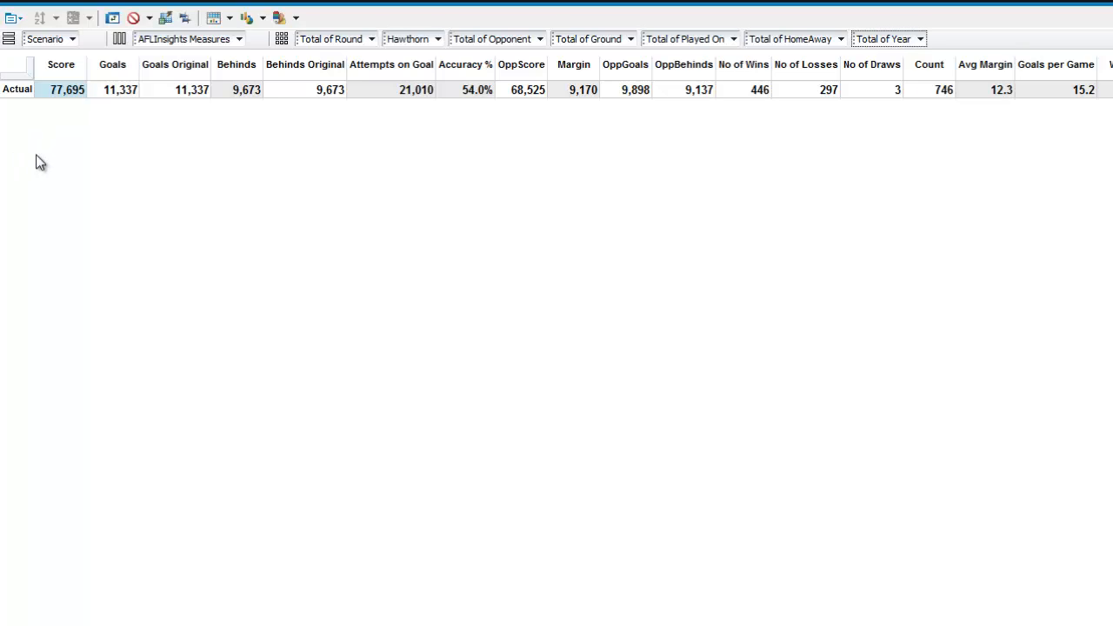
Step: Duplicate the Actual row of the Scenario dimension and name the copy What If
{"action": "left_click", "coordinate": [23, 95]}
{"action": "right_click", "coordinate": [17, 92]}
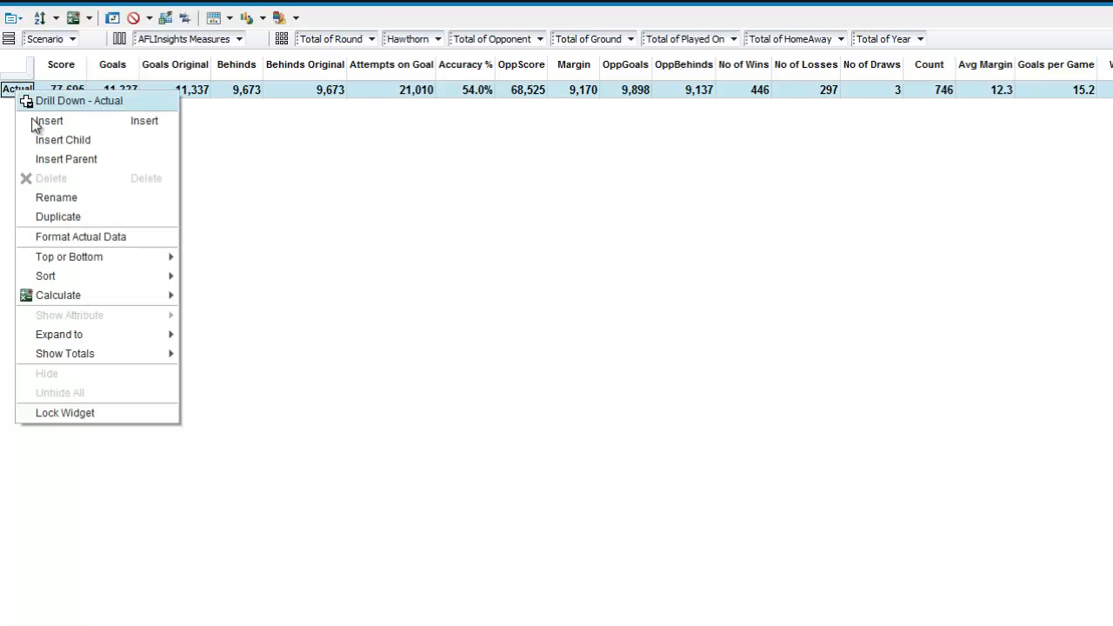
{"action": "mouse_move", "coordinate": [74, 276]}
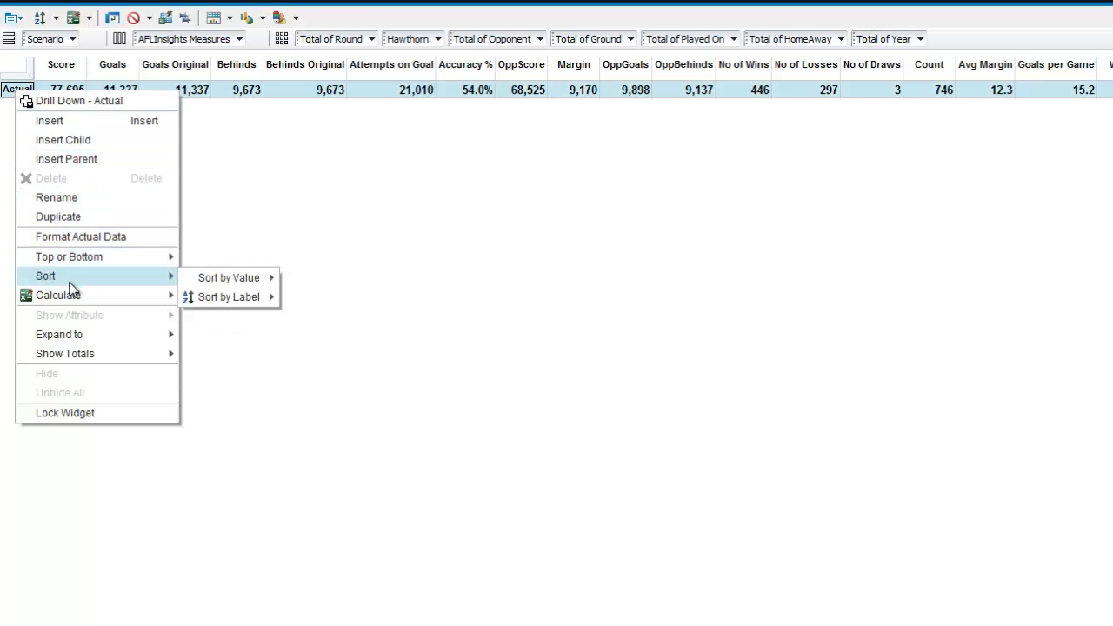
{"action": "left_click", "coordinate": [65, 221]}
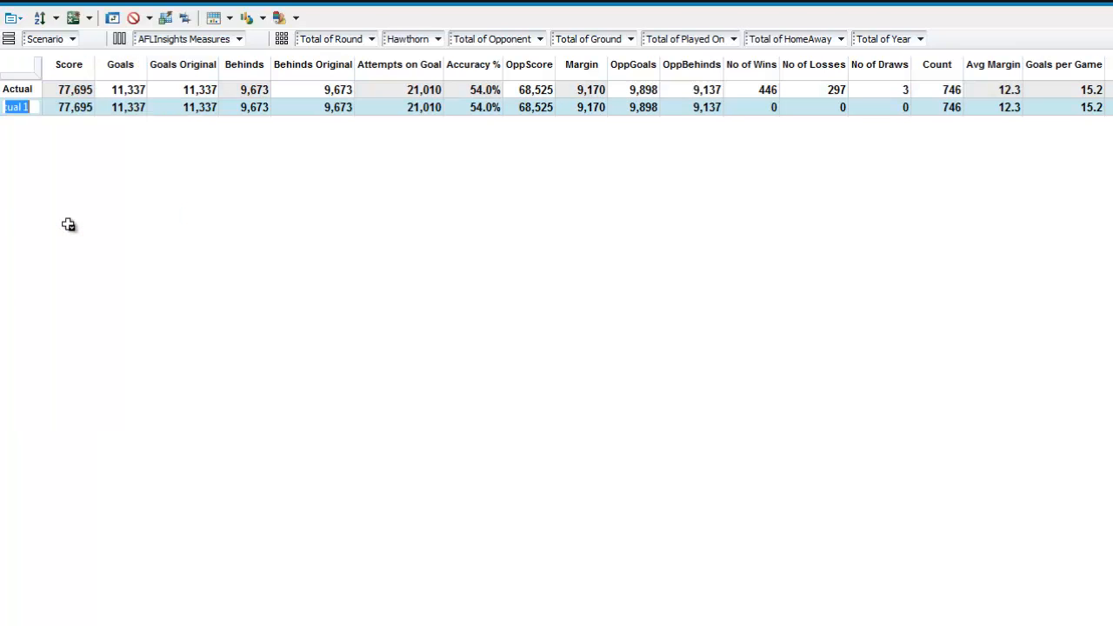
{"action": "type", "text": "What If"}
{"action": "key", "text": "Return"}
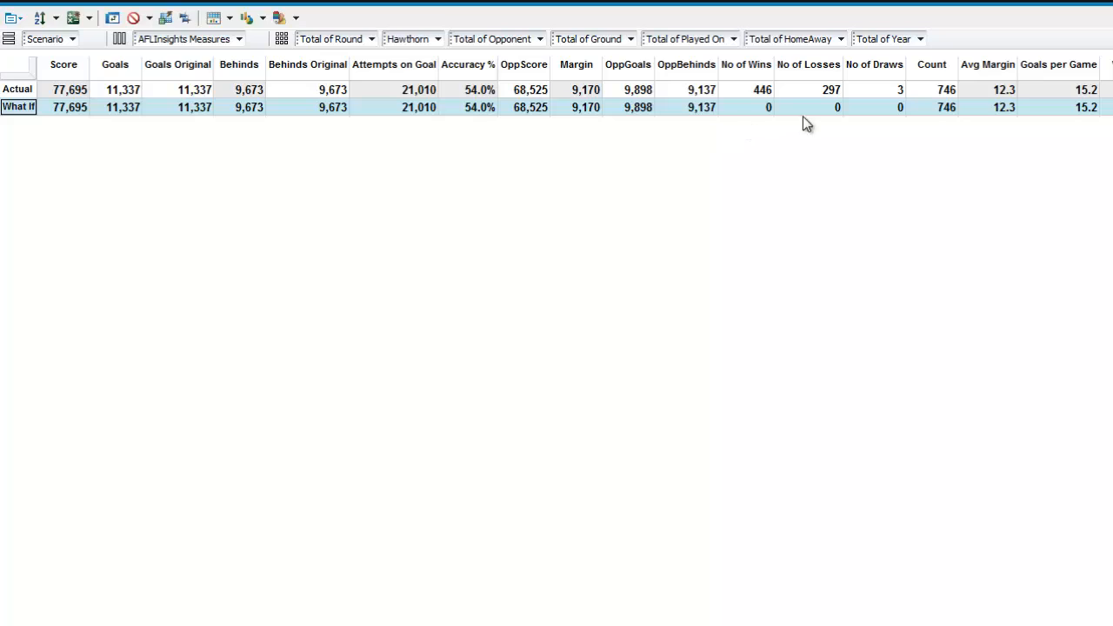
Step: Insert a blank line above FEEDERS in the AFLInsights cube rules and save the rules
{"action": "left_click", "coordinate": [748, 90]}
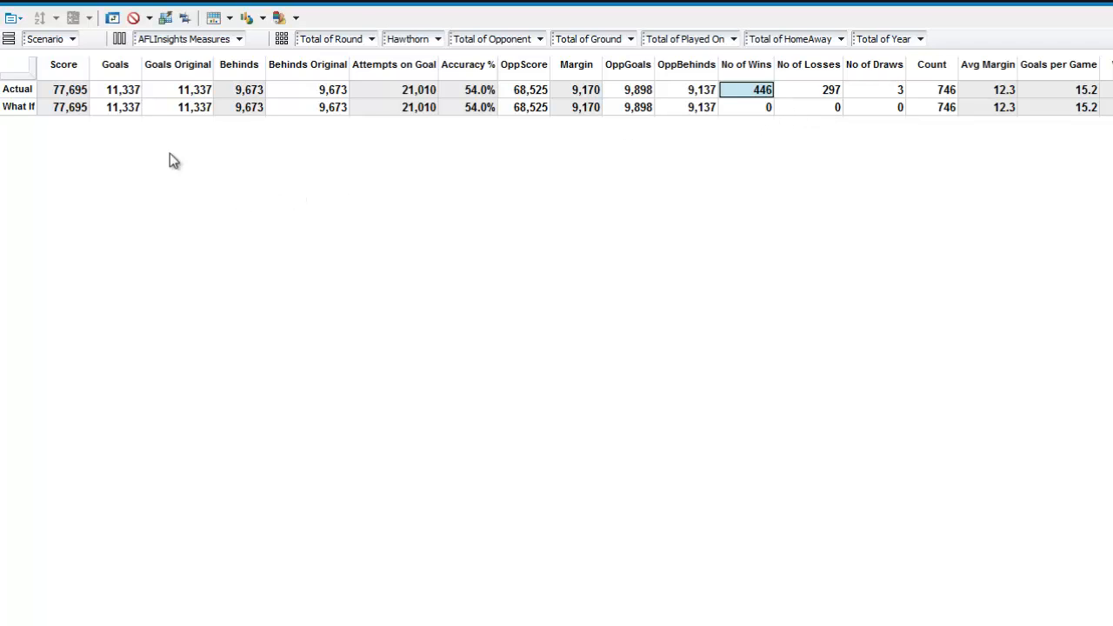
{"action": "left_click", "coordinate": [21, 23]}
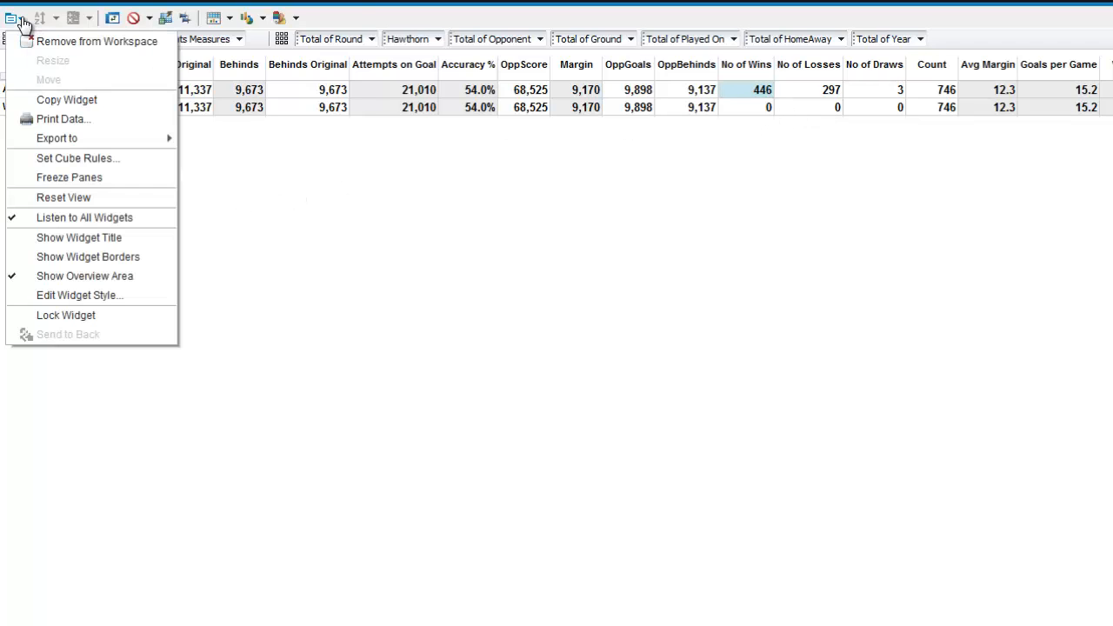
{"action": "left_click", "coordinate": [52, 160]}
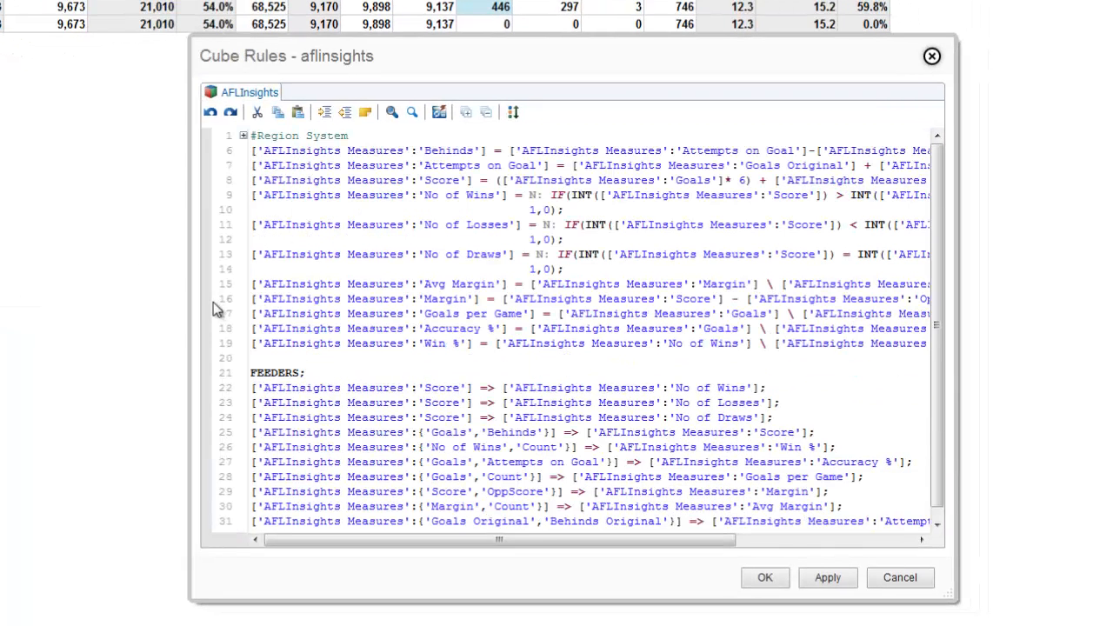
{"action": "left_click", "coordinate": [267, 357]}
{"action": "key", "text": "Return"}
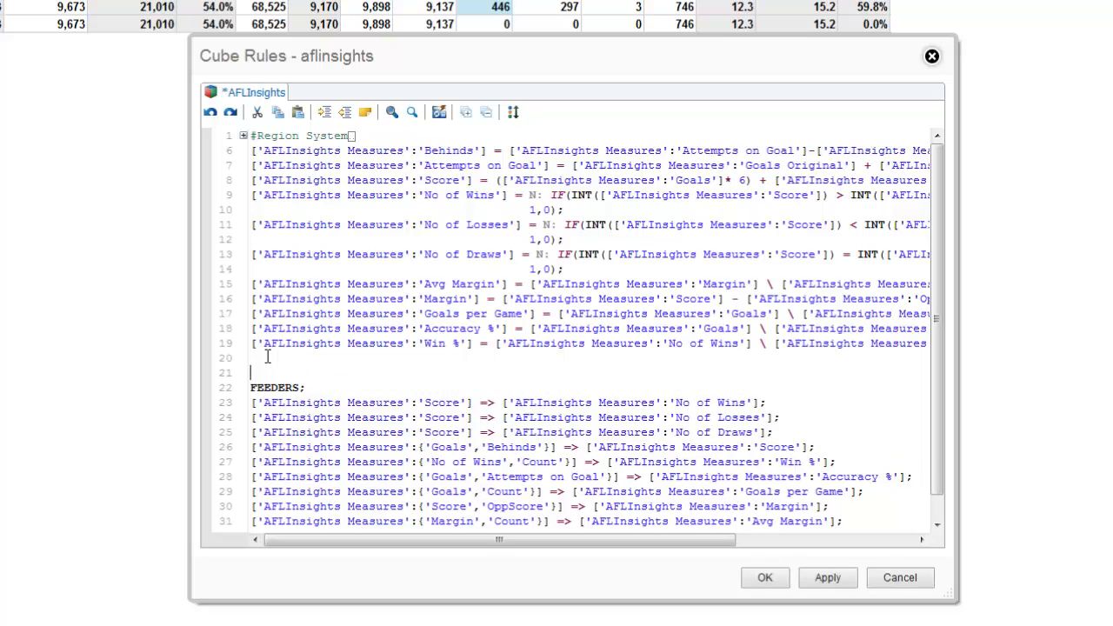
{"action": "left_click", "coordinate": [761, 581]}
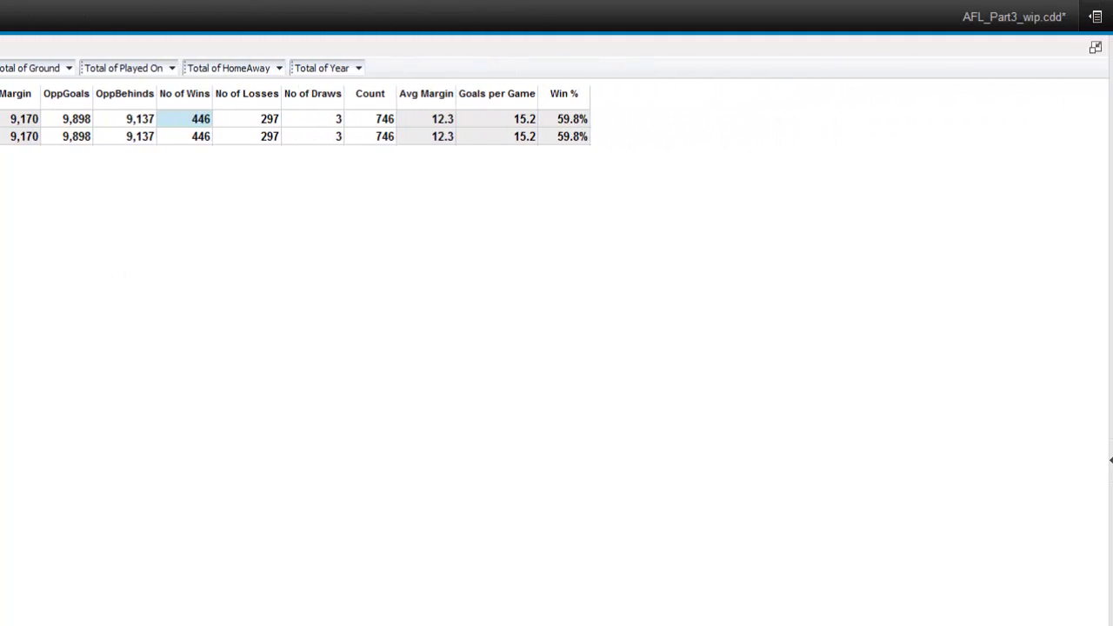
Step: Restore the maximized Scenario crosstab to its normal widget size and reduce its height
{"action": "left_click", "coordinate": [1096, 47]}
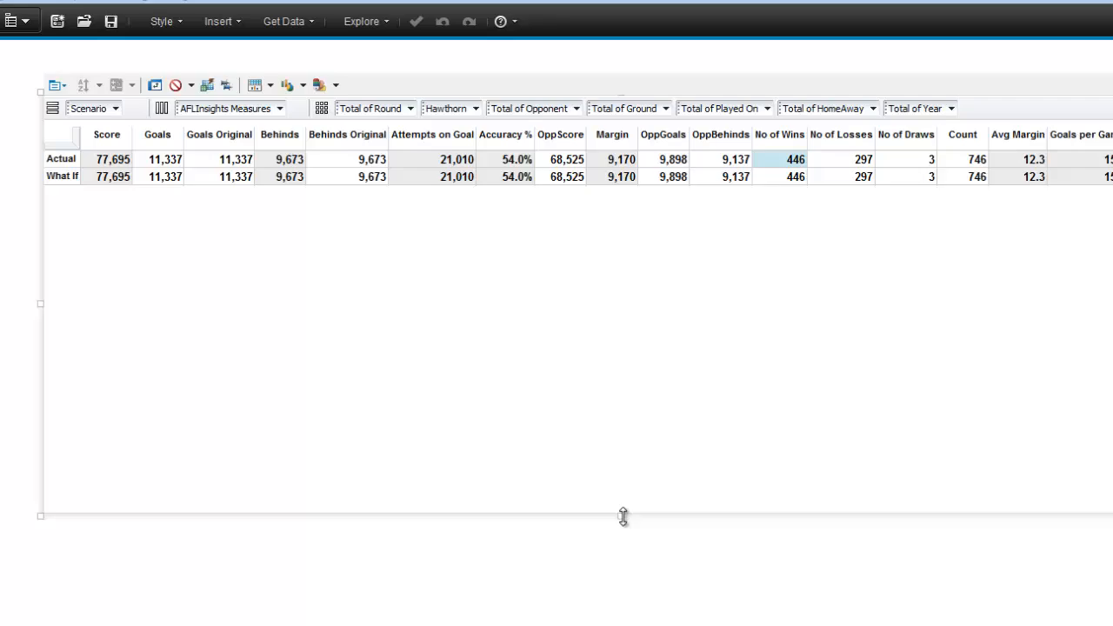
{"action": "left_click_drag", "start_coordinate": [639, 517], "coordinate": [638, 337]}
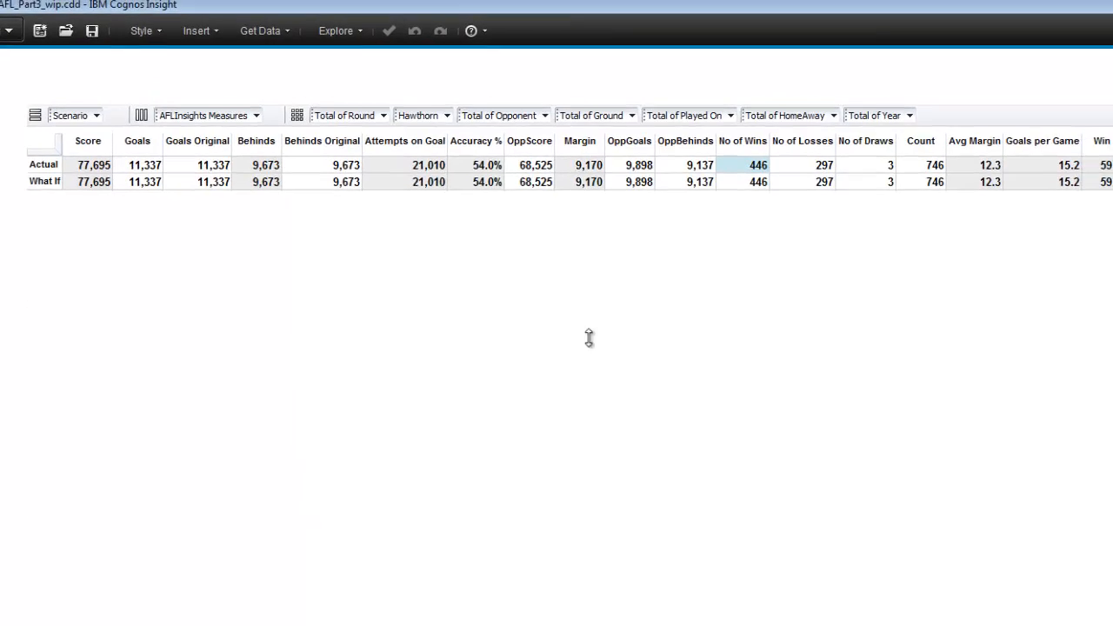
Step: Add a second AFLInsights widget from the workspace's data content and place it below the Scenario crosstab
{"action": "left_click", "coordinate": [193, 31]}
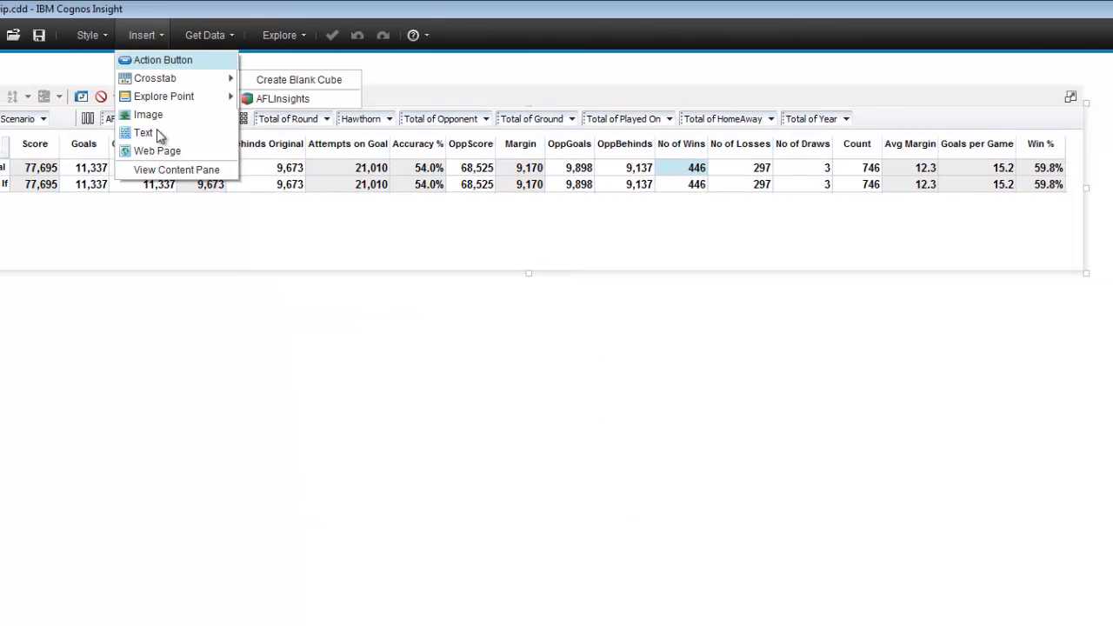
{"action": "left_click", "coordinate": [176, 170]}
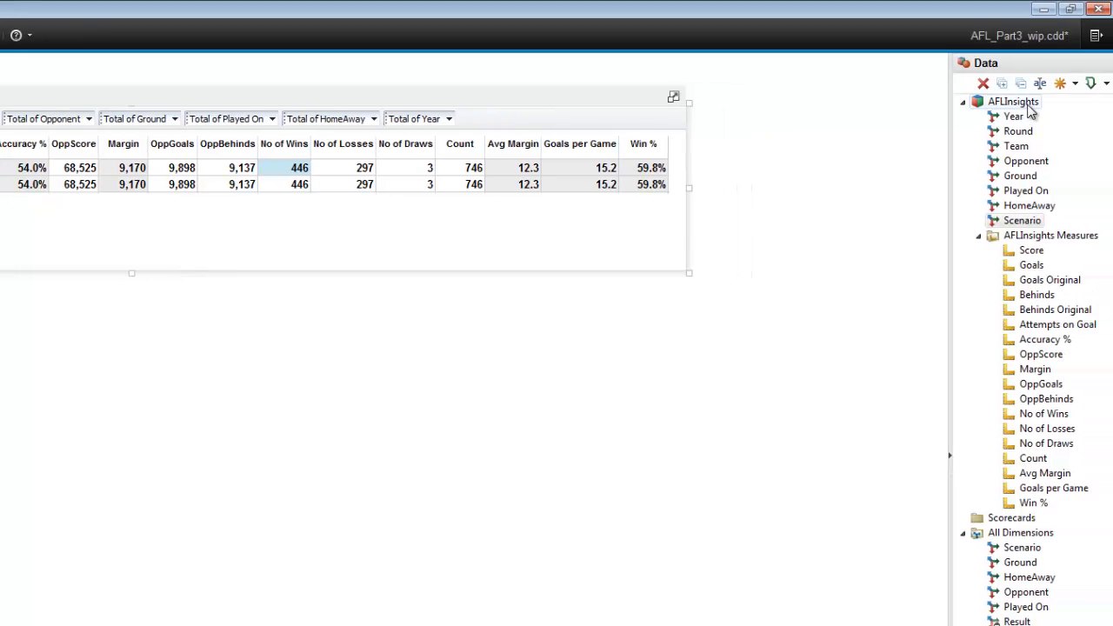
{"action": "left_click_drag", "start_coordinate": [273, 411], "coordinate": [48, 291]}
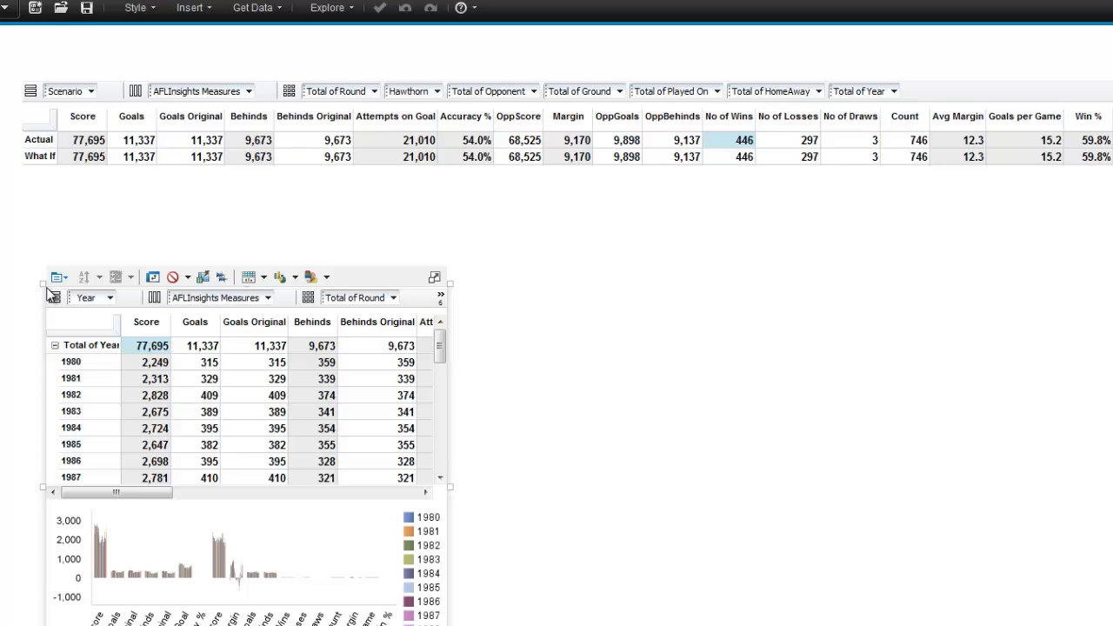
Step: Swap the rows and columns of the lower AFLInsights widget and widen it to match the Scenario crosstab above
{"action": "left_click", "coordinate": [154, 277]}
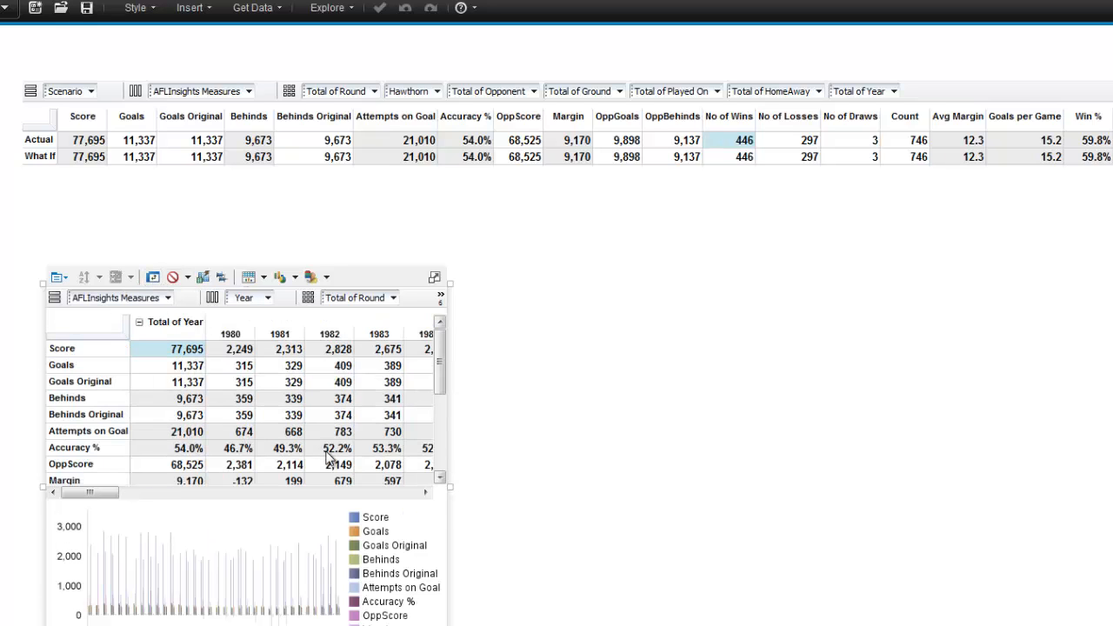
{"action": "left_click", "coordinate": [89, 349]}
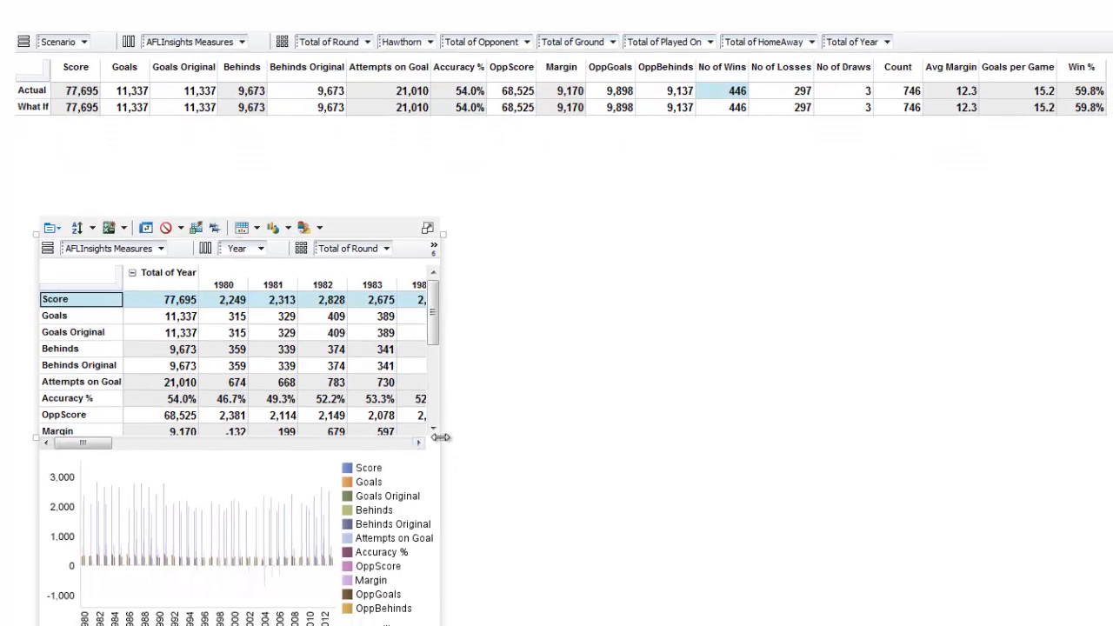
{"action": "left_click_drag", "start_coordinate": [449, 487], "coordinate": [1104, 488]}
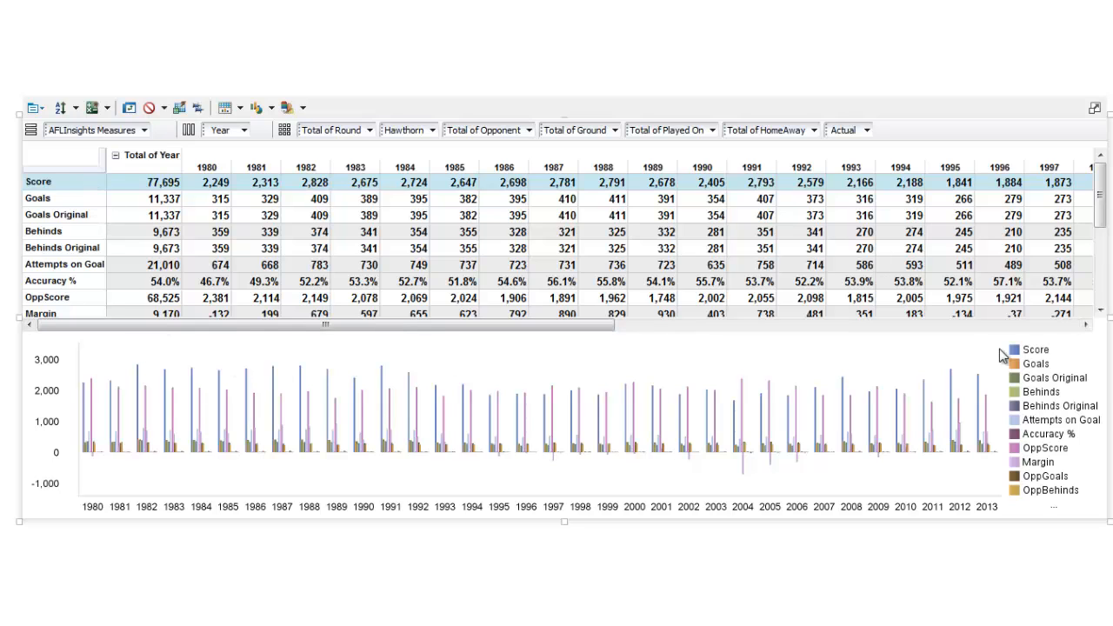
Step: In the lower crosstab, hide the measures Score through OppBehinds and No of Losses through Win %, keeping only No of Wins
{"action": "left_click", "coordinate": [1100, 310]}
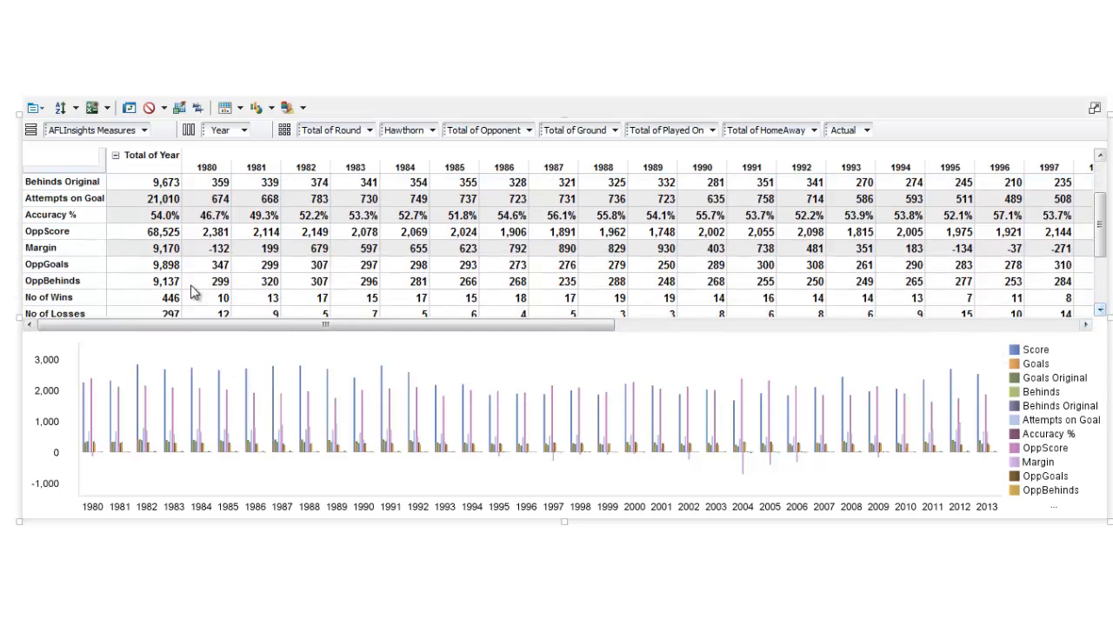
{"action": "left_click", "coordinate": [87, 282], "text": "shift"}
{"action": "right_click", "coordinate": [87, 282]}
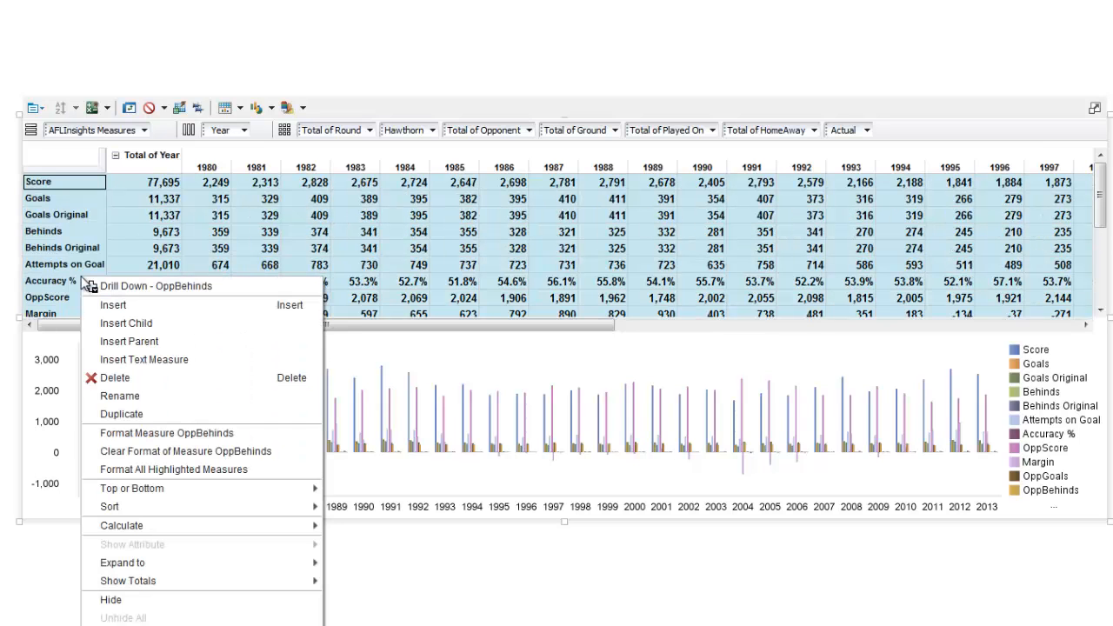
{"action": "left_click", "coordinate": [139, 600]}
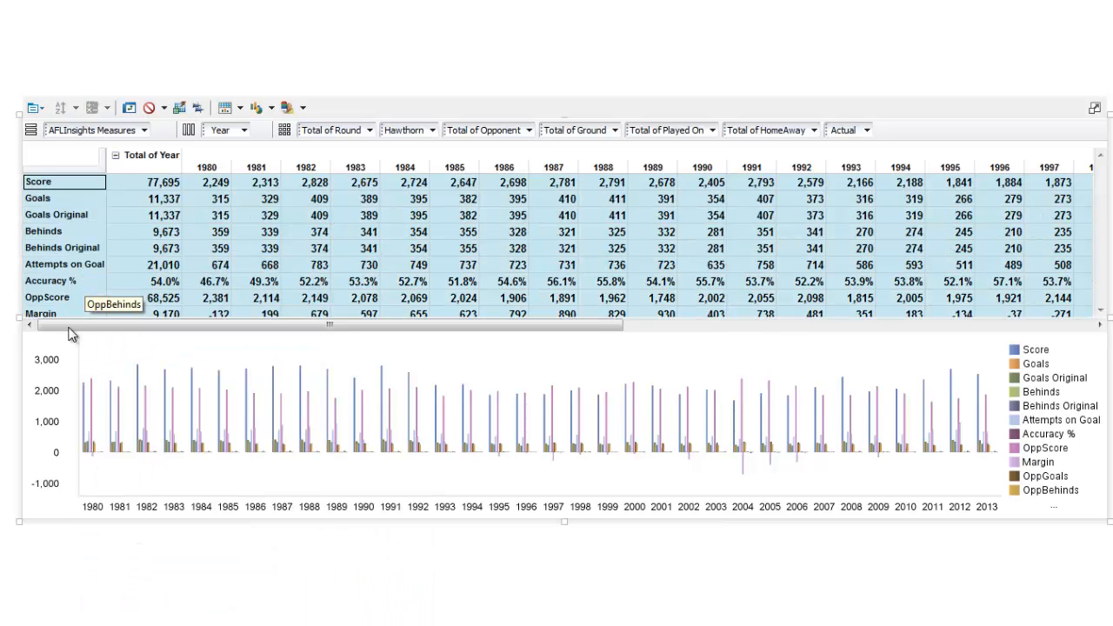
{"action": "left_click", "coordinate": [66, 201]}
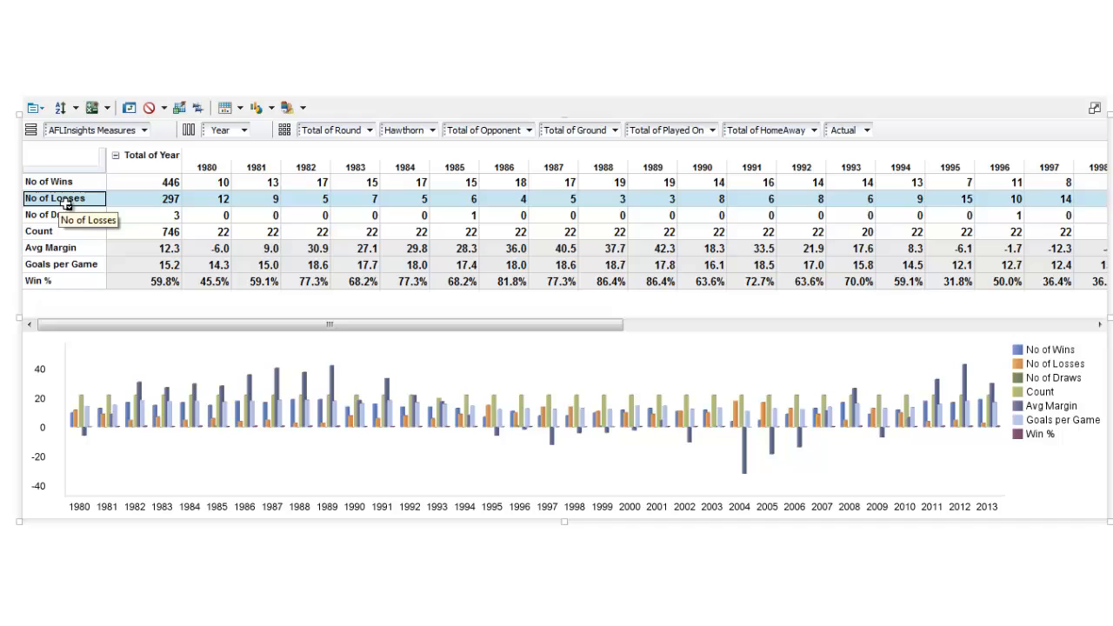
{"action": "left_click", "coordinate": [66, 283], "text": "shift"}
{"action": "right_click", "coordinate": [66, 283]}
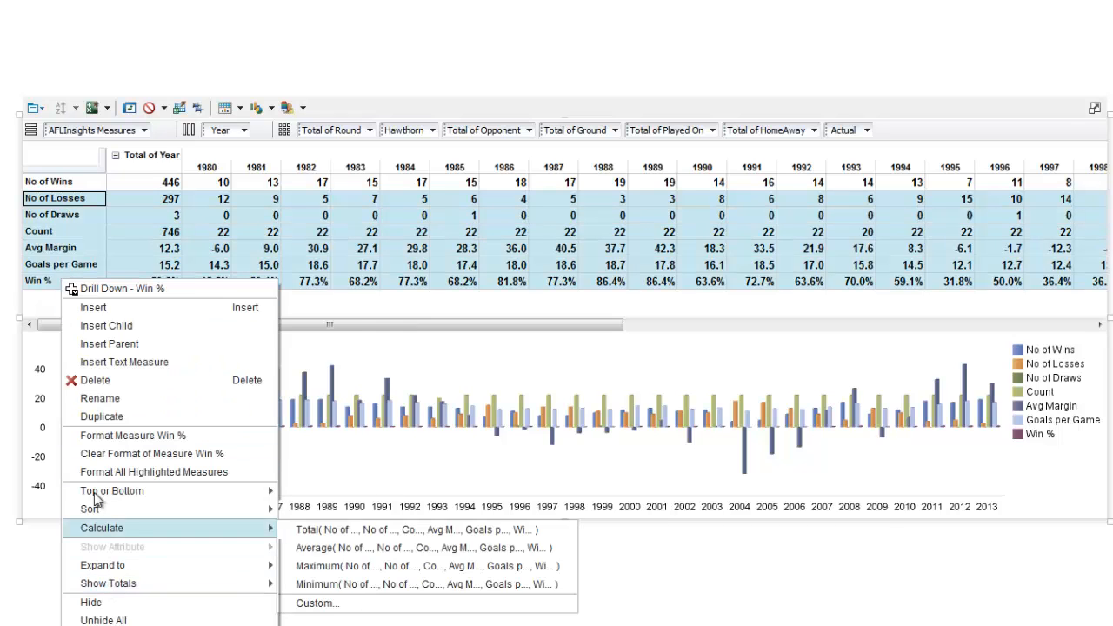
{"action": "left_click", "coordinate": [92, 602]}
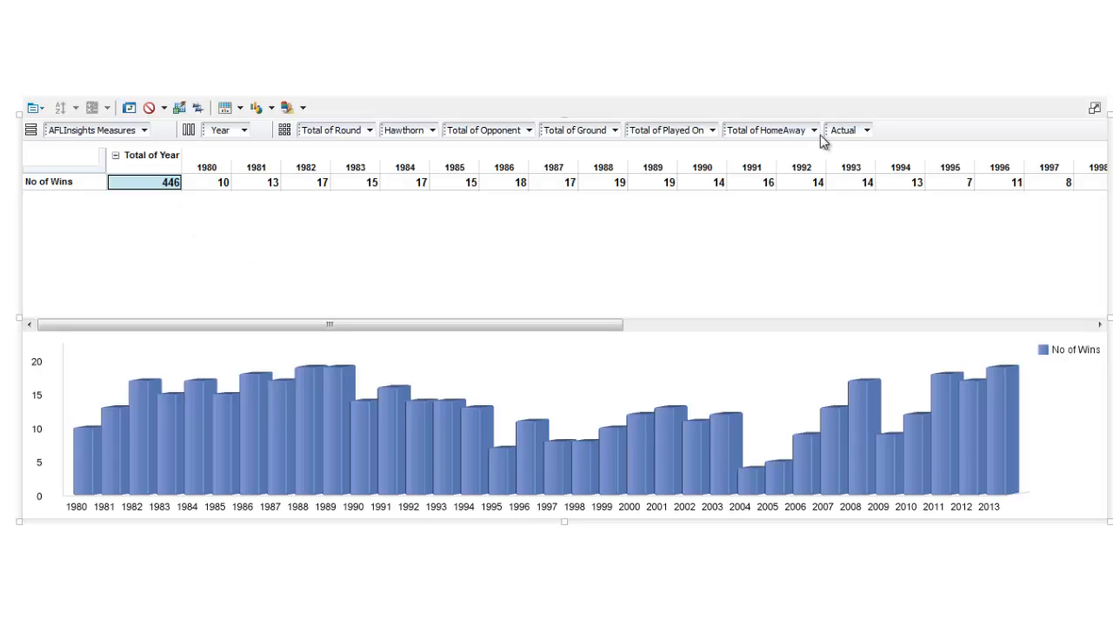
Step: Move the Scenario dimension from the lower widget's context area to its rows, ahead of the AFLInsights Measures
{"action": "mouse_move", "coordinate": [842, 132]}
{"action": "left_mouse_down"}
{"action": "mouse_move", "coordinate": [770, 185]}
{"action": "mouse_move", "coordinate": [267, 290]}
{"action": "mouse_move", "coordinate": [66, 258]}
{"action": "mouse_move", "coordinate": [25, 198]}
{"action": "left_mouse_up"}
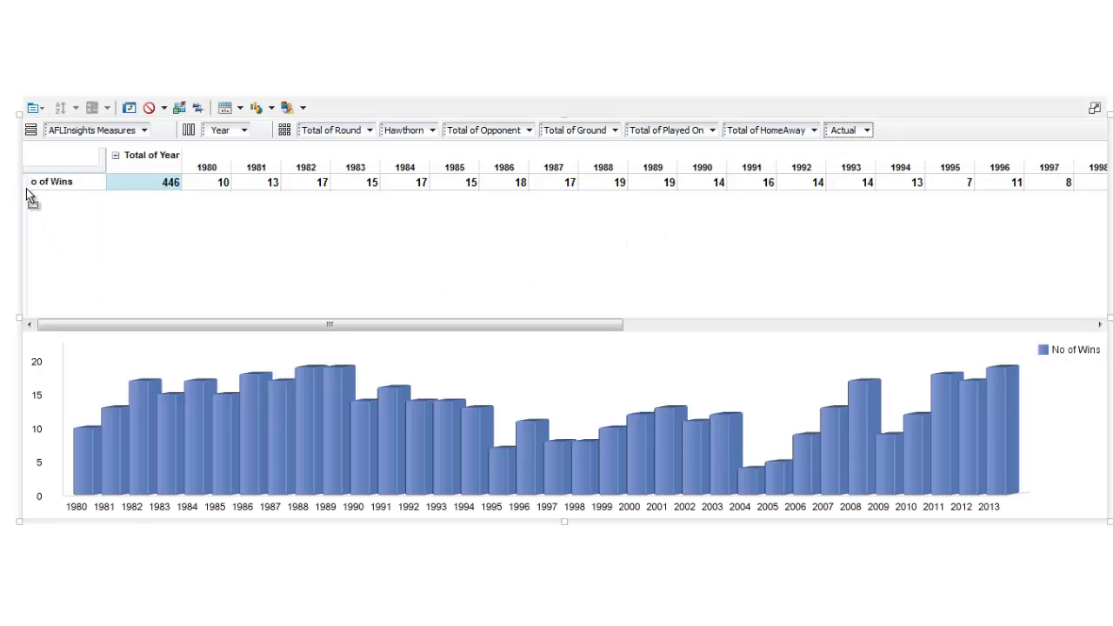
{"action": "left_click_drag", "start_coordinate": [31, 198], "coordinate": [31, 193]}
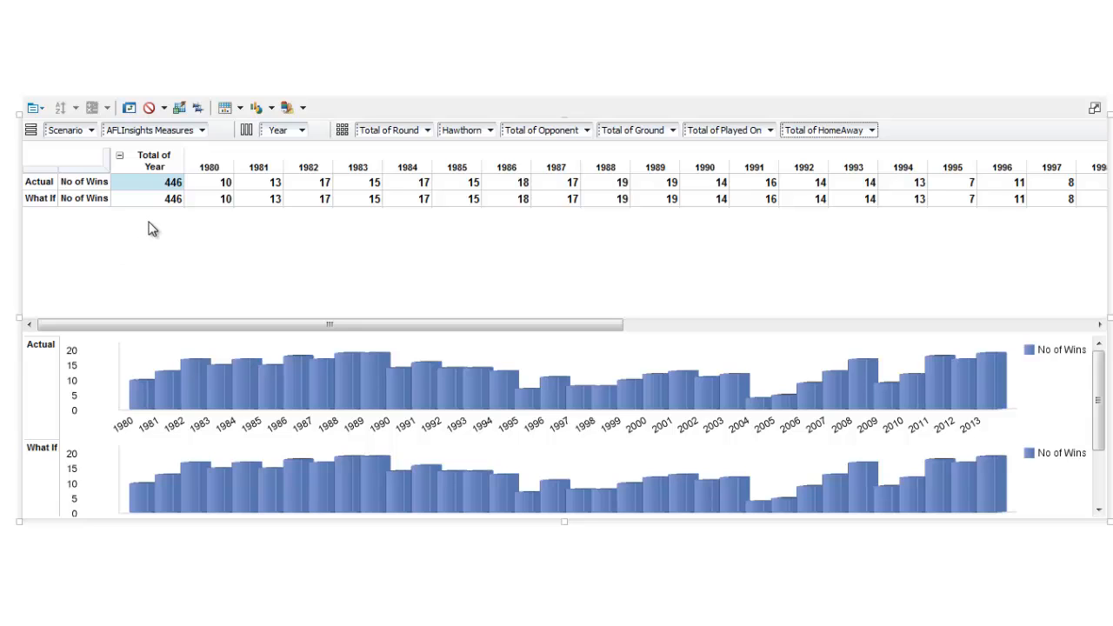
Step: Display the lower widget as a chart only and turn off Matrix Charts to combine Actual and What If wins in one chart
{"action": "left_click", "coordinate": [240, 108]}
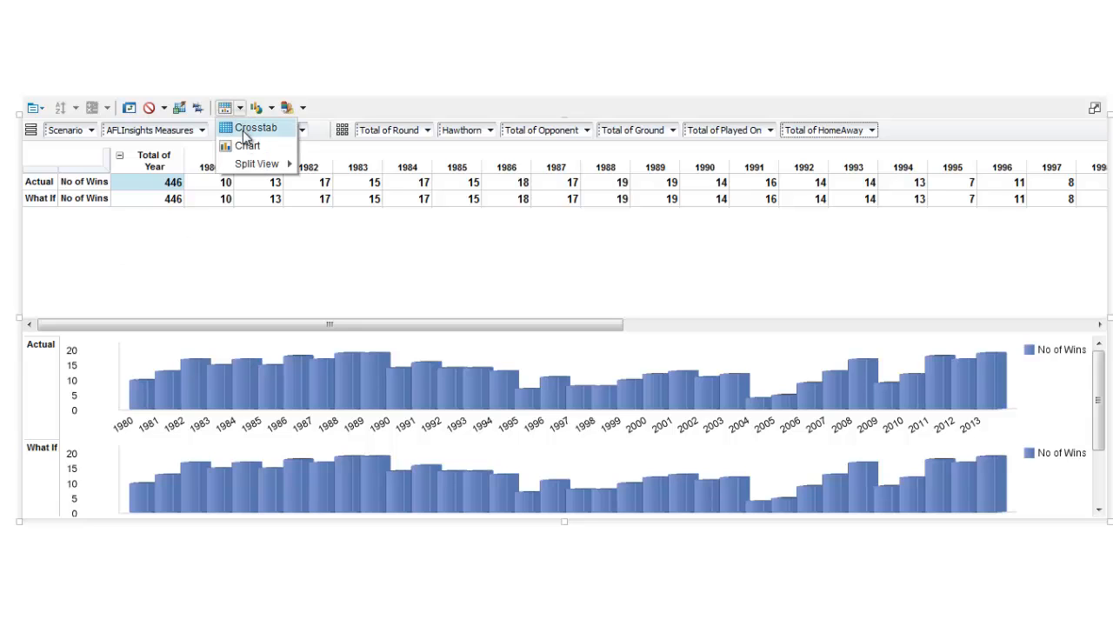
{"action": "left_click", "coordinate": [243, 144]}
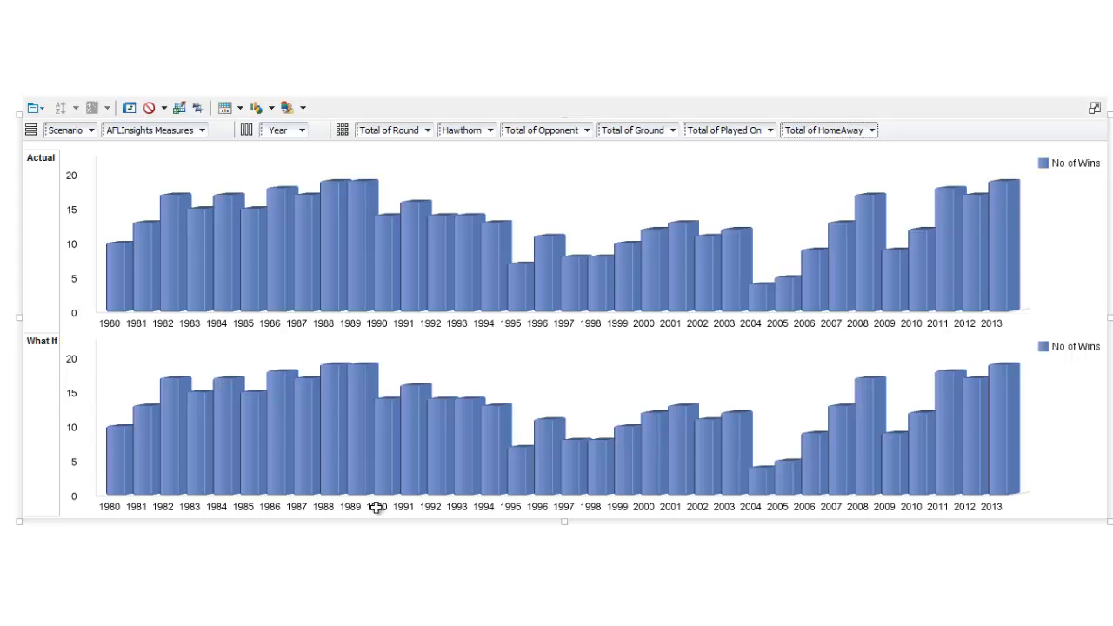
{"action": "right_click", "coordinate": [610, 185]}
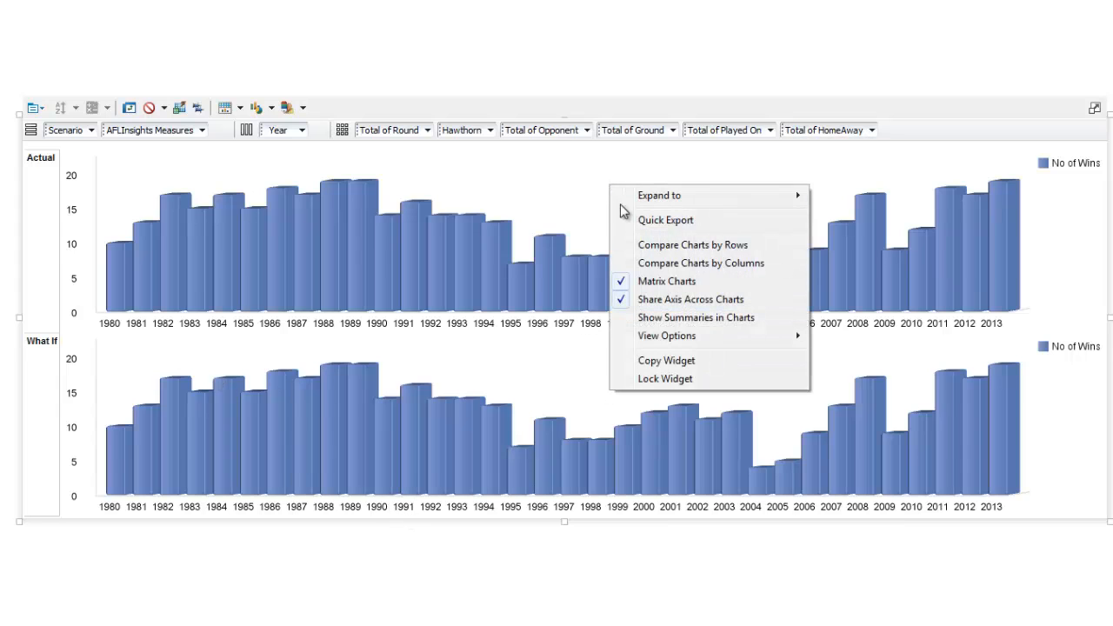
{"action": "left_click", "coordinate": [654, 284]}
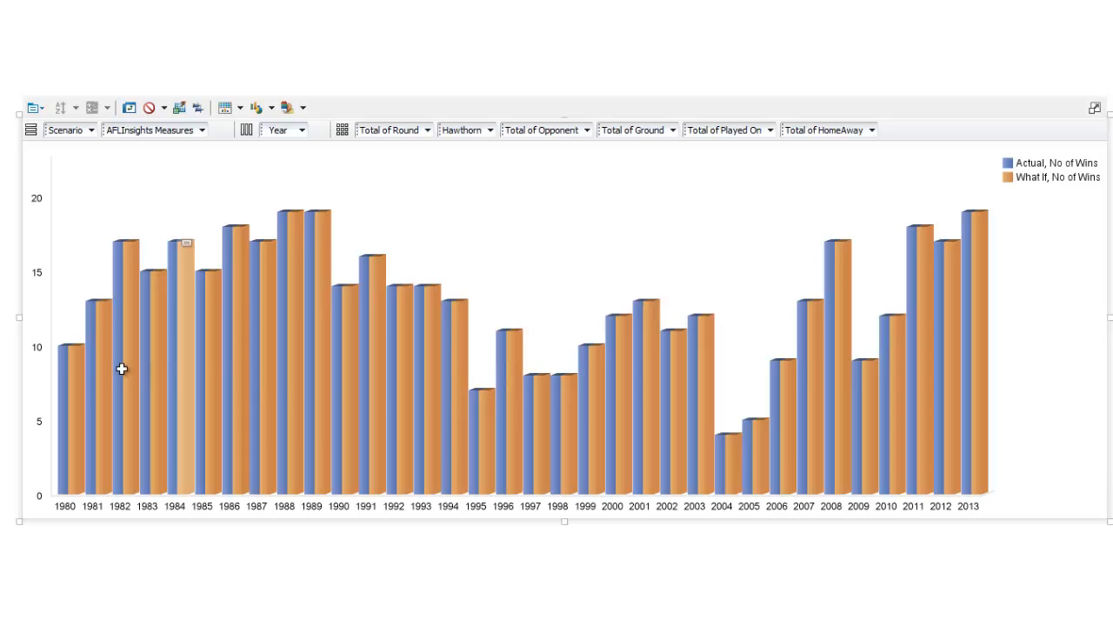
{"action": "mouse_move", "coordinate": [100, 372]}
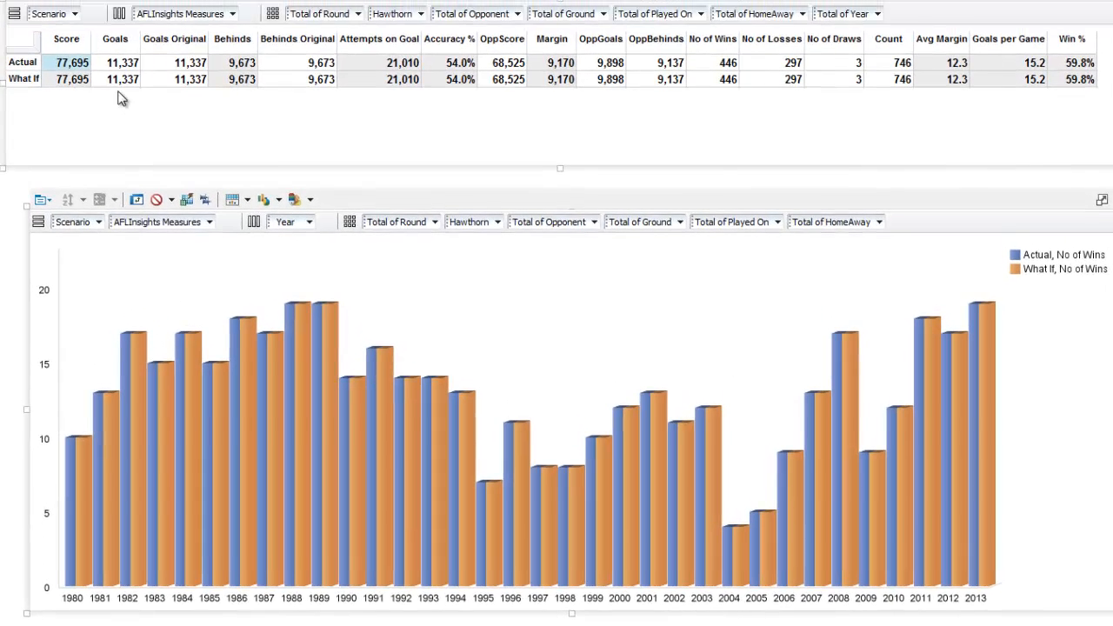
Step: Enter inc10 in the What If Goals cell and check the Actual and What If wins for 2011 in the chart
{"action": "left_click", "coordinate": [105, 88]}
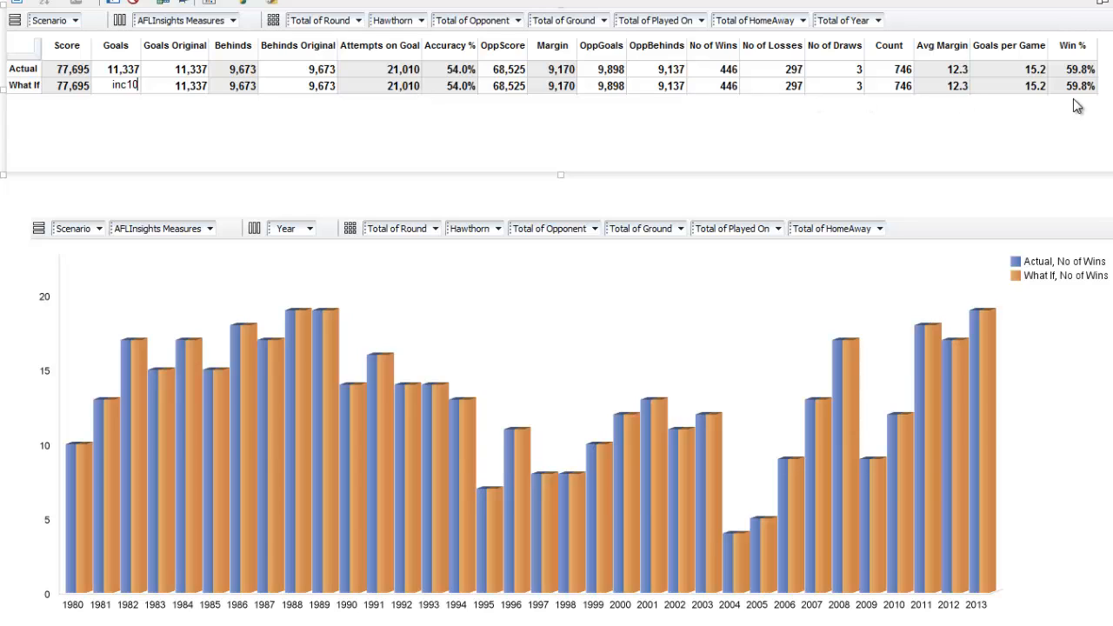
{"action": "key", "text": "Return"}
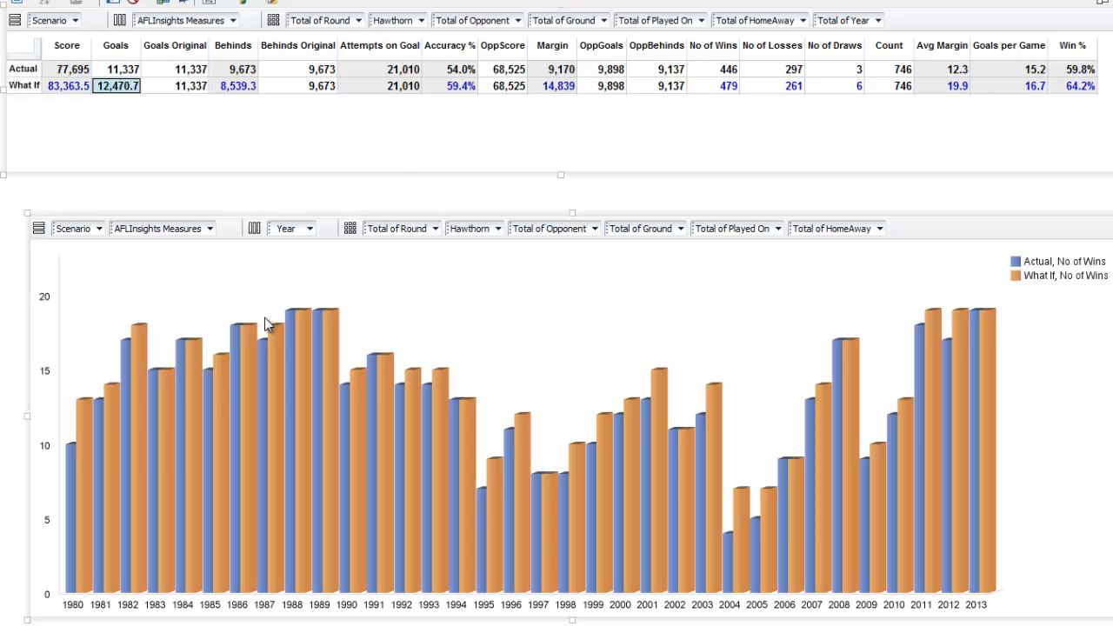
{"action": "mouse_move", "coordinate": [293, 347]}
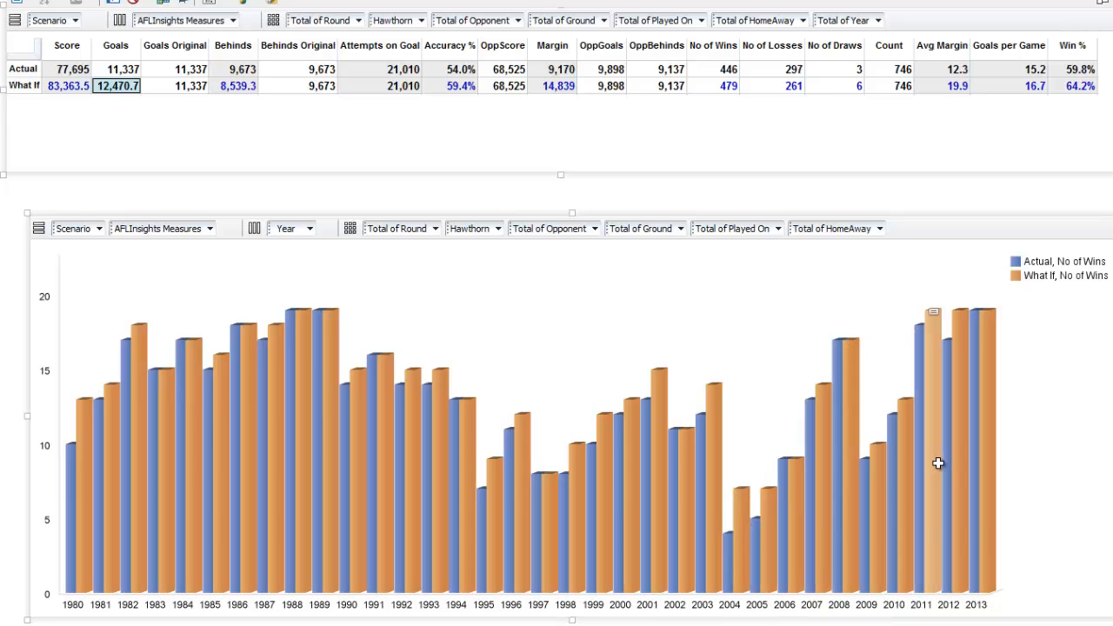
{"action": "mouse_move", "coordinate": [921, 462]}
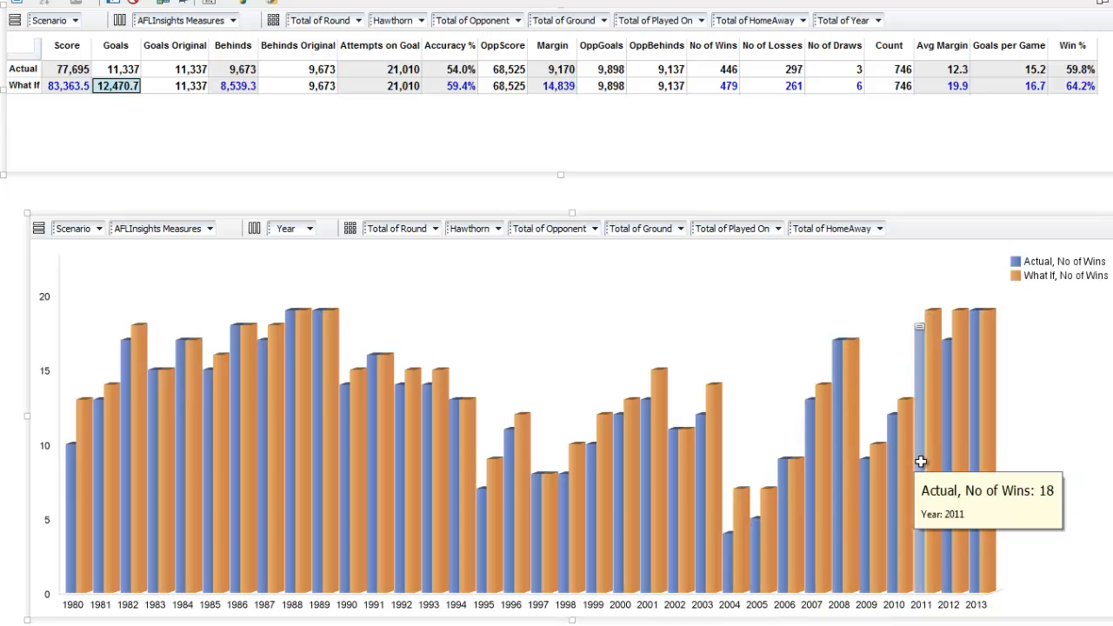